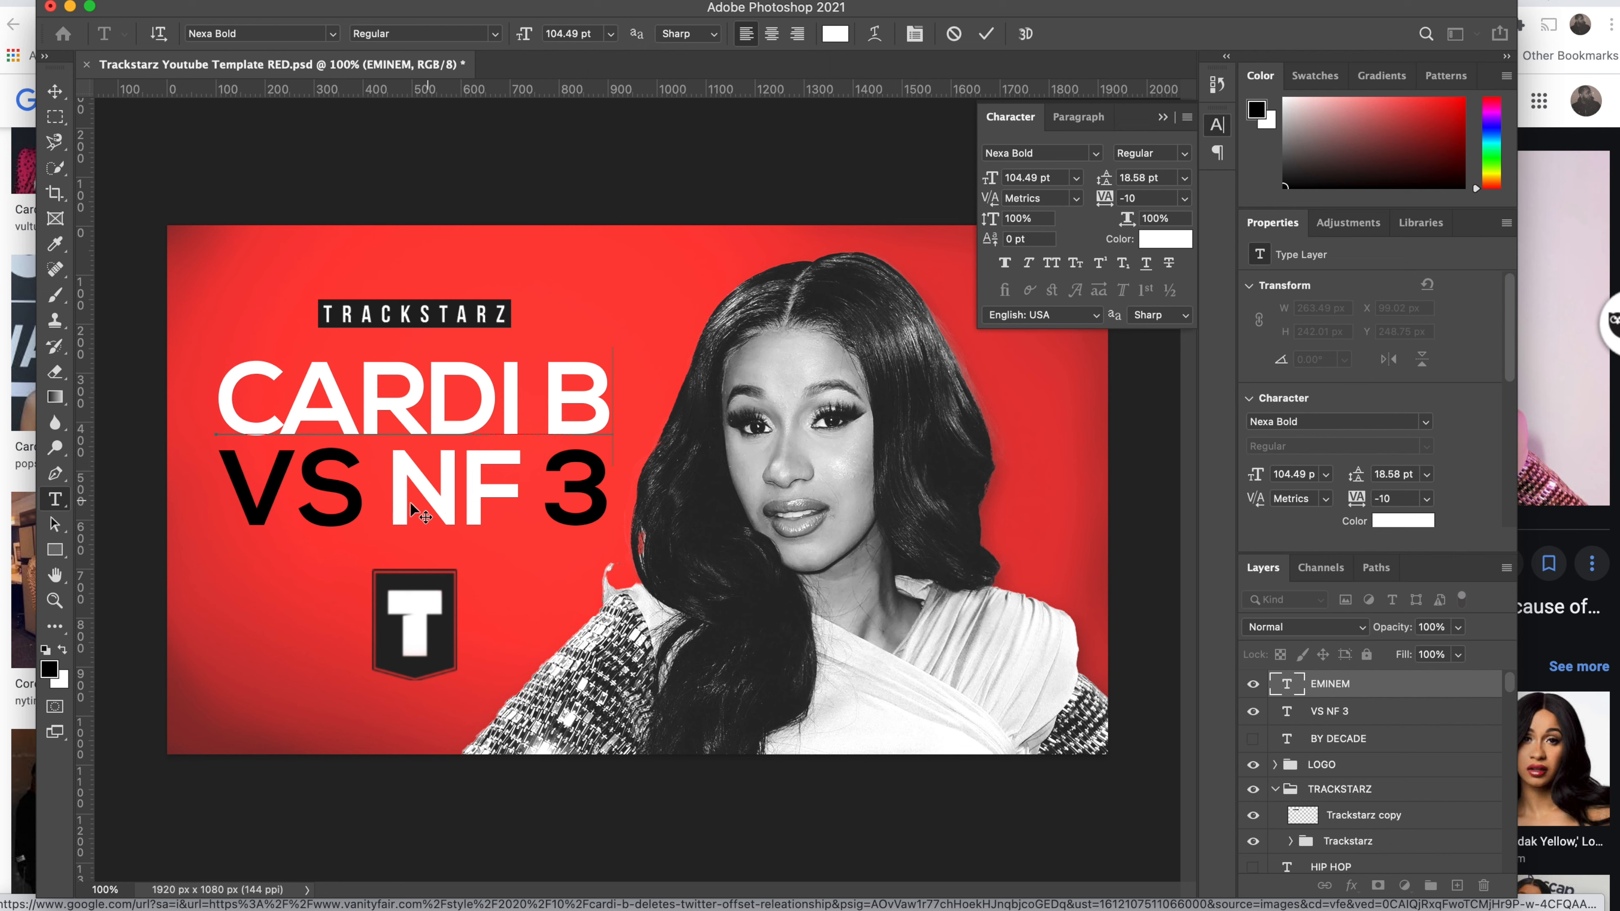
{"action": "left_click", "coordinate": [61, 94]}
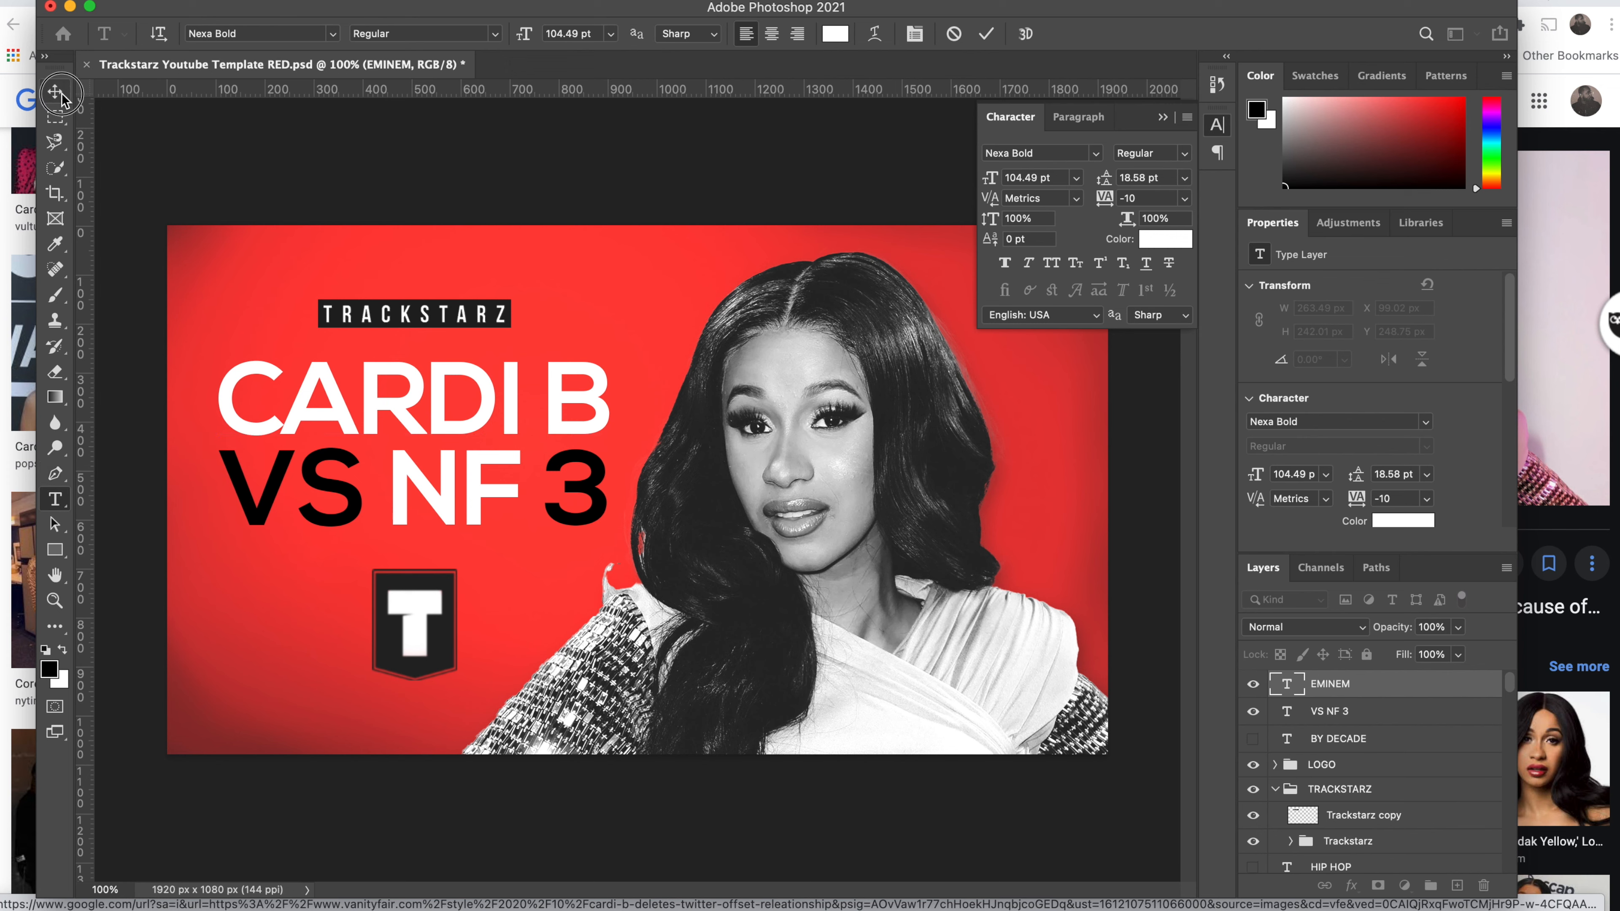
{"action": "left_click", "coordinate": [55, 499]}
{"action": "left_click_drag", "start_coordinate": [249, 481], "coordinate": [584, 493]}
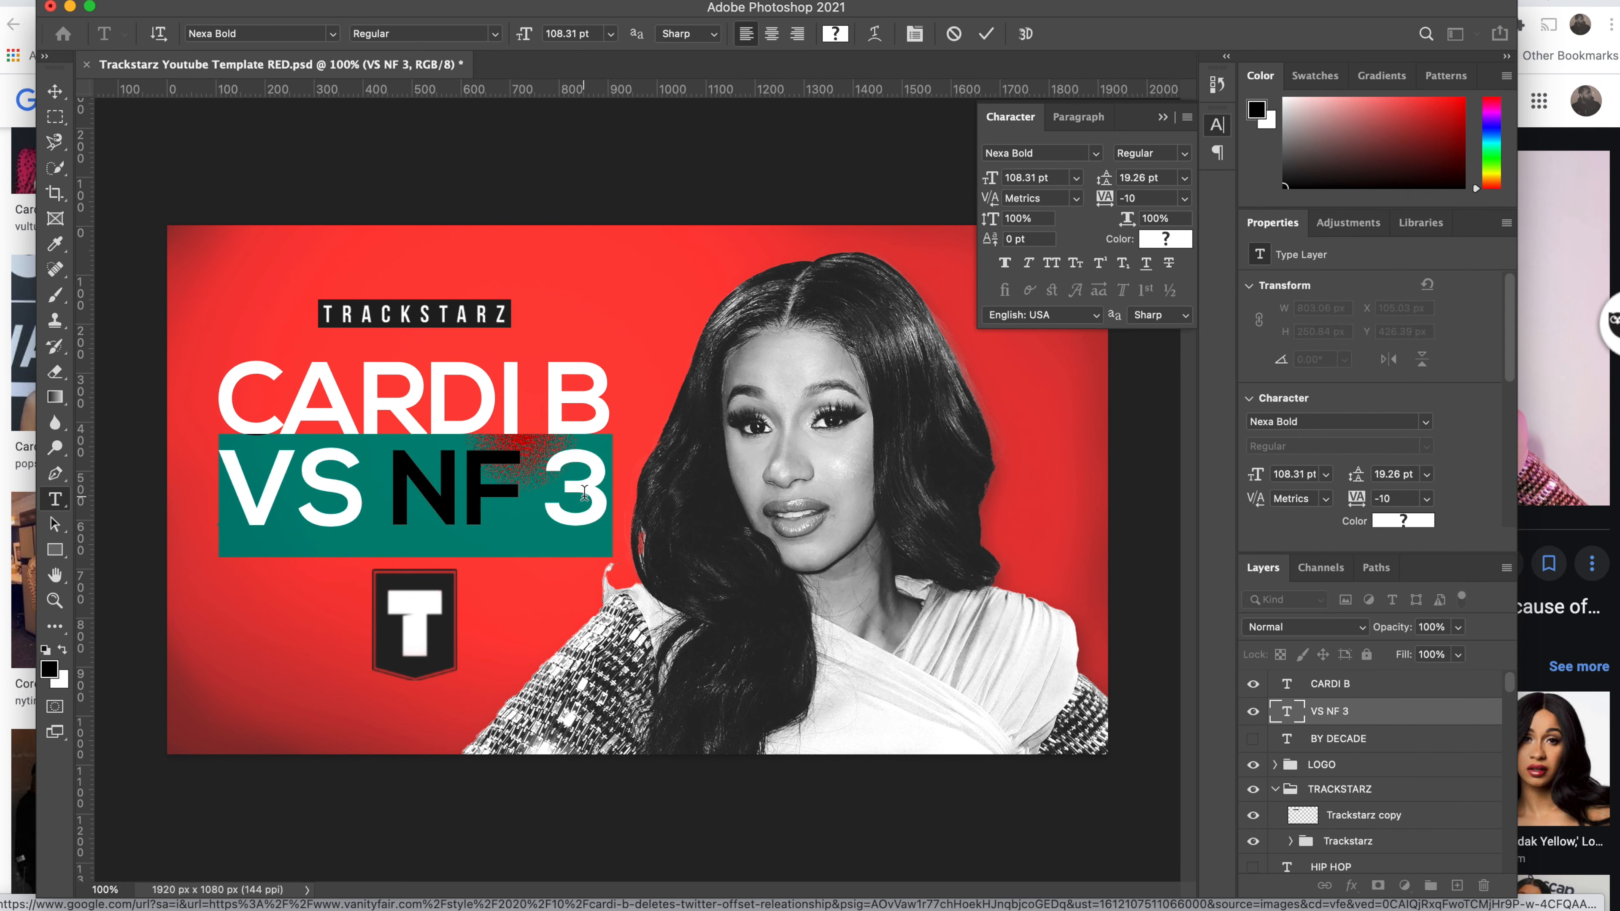
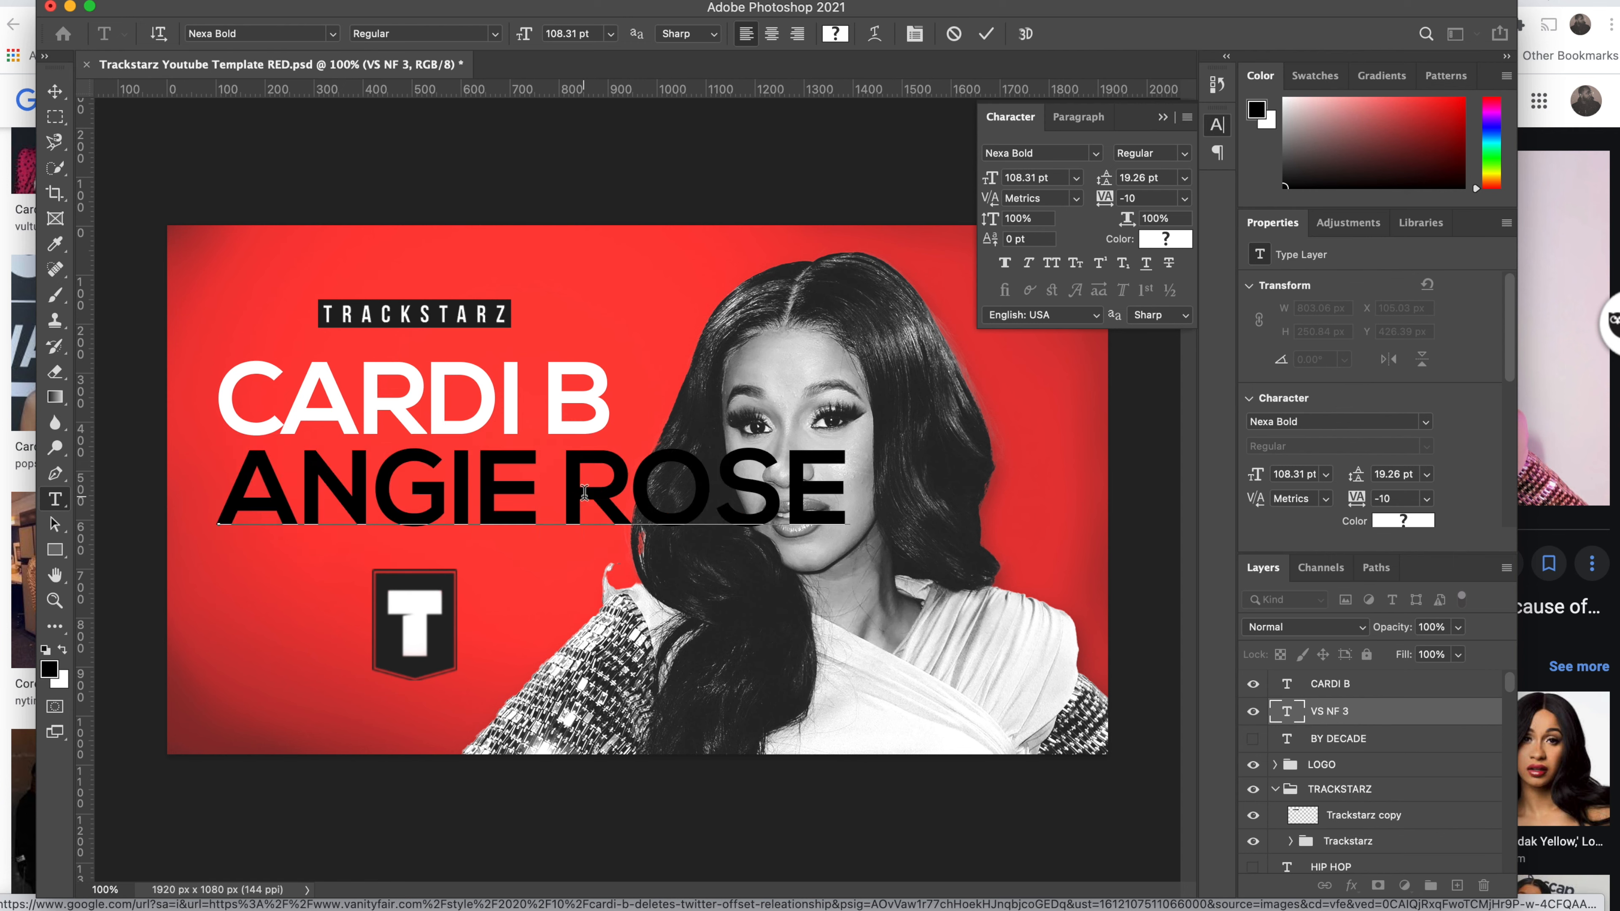
{"action": "left_click", "coordinate": [56, 92]}
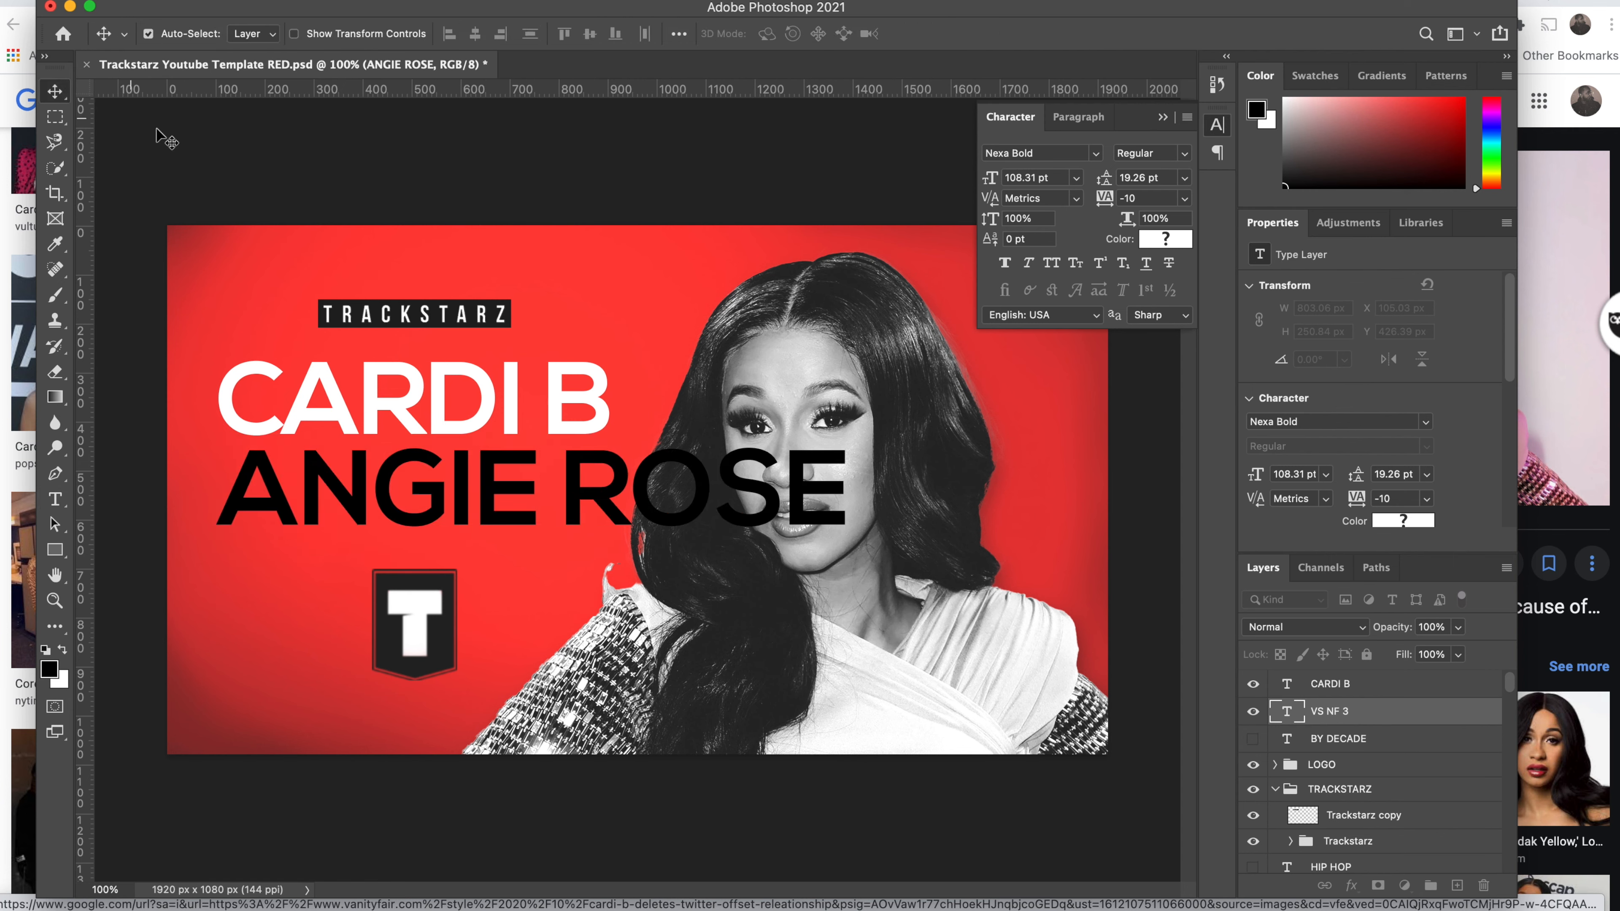
{"action": "key", "text": "super+t"}
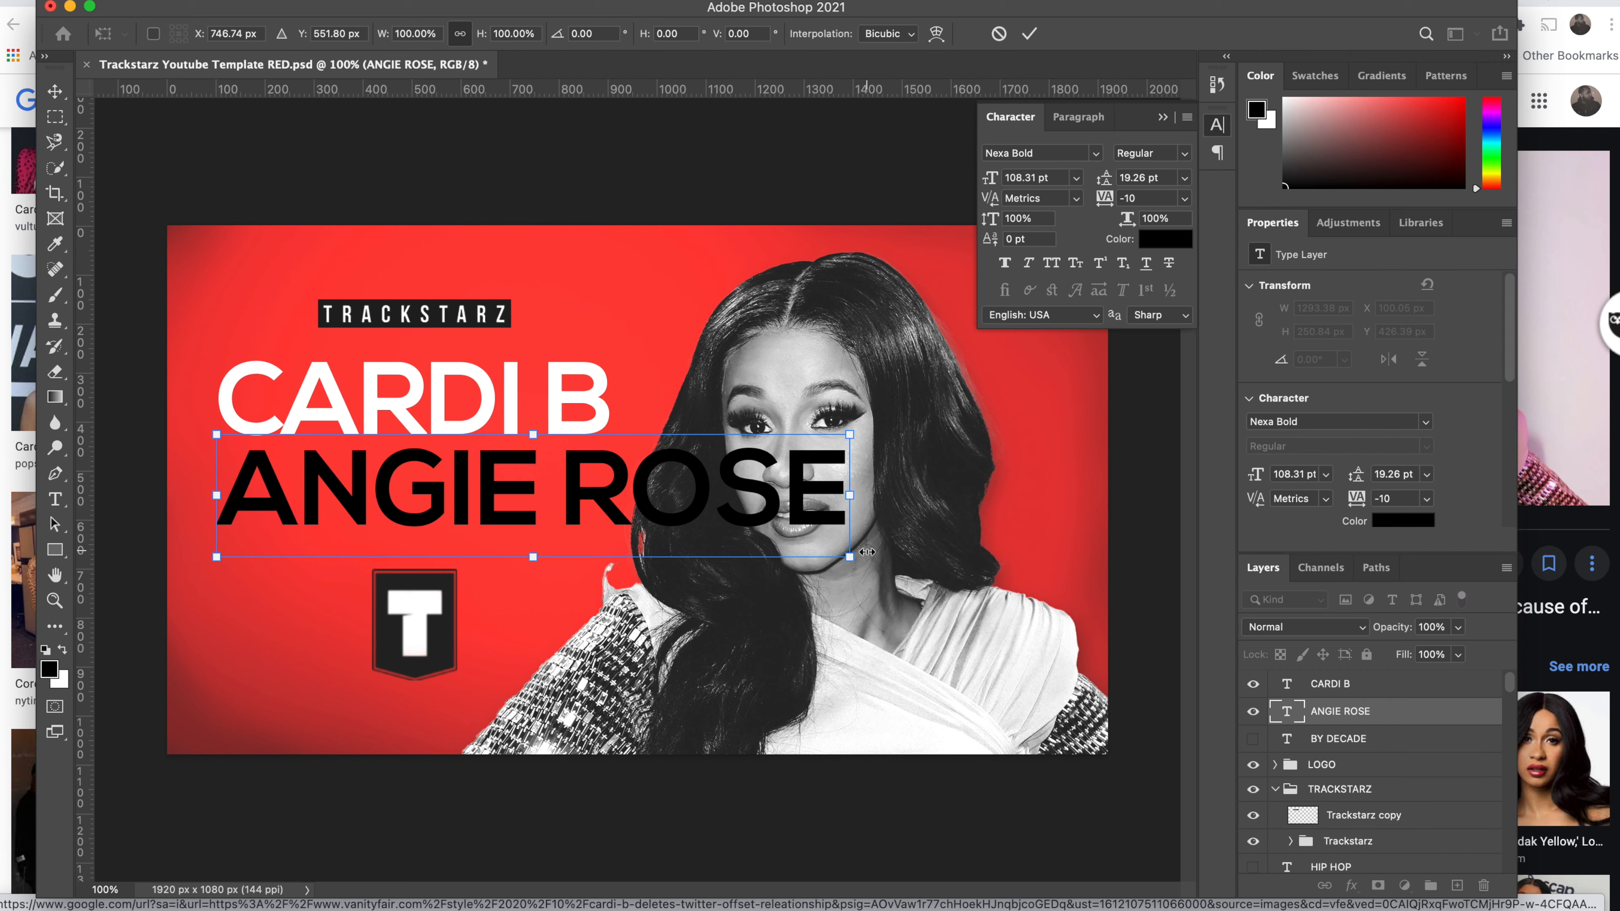
{"action": "left_click_drag", "start_coordinate": [848, 559], "coordinate": [616, 457]}
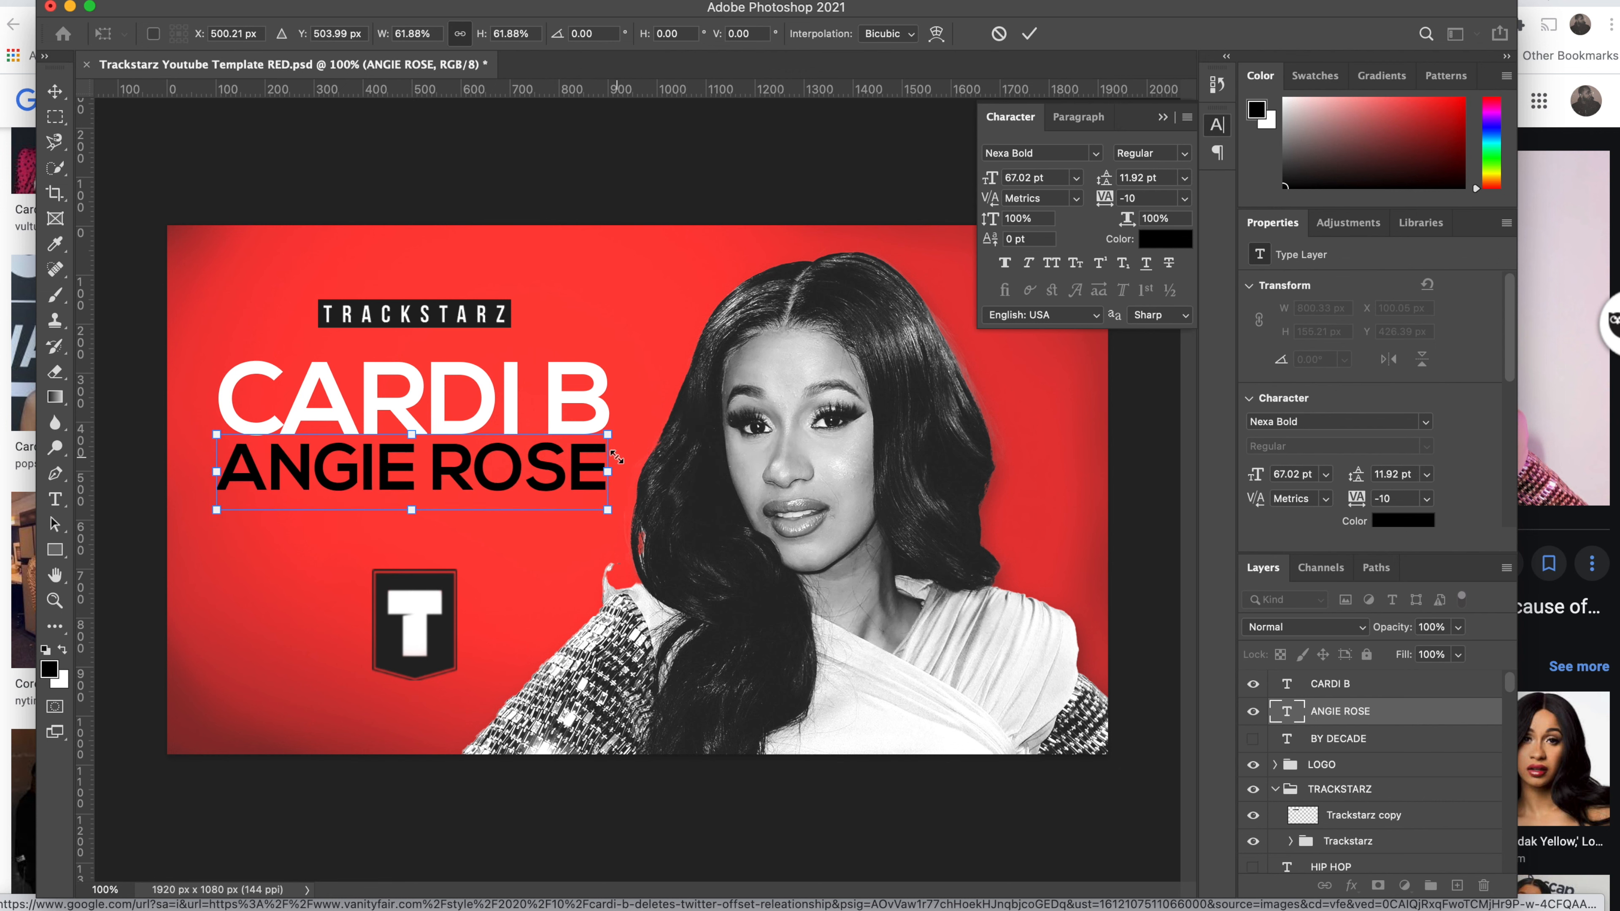
{"action": "key", "text": "Return"}
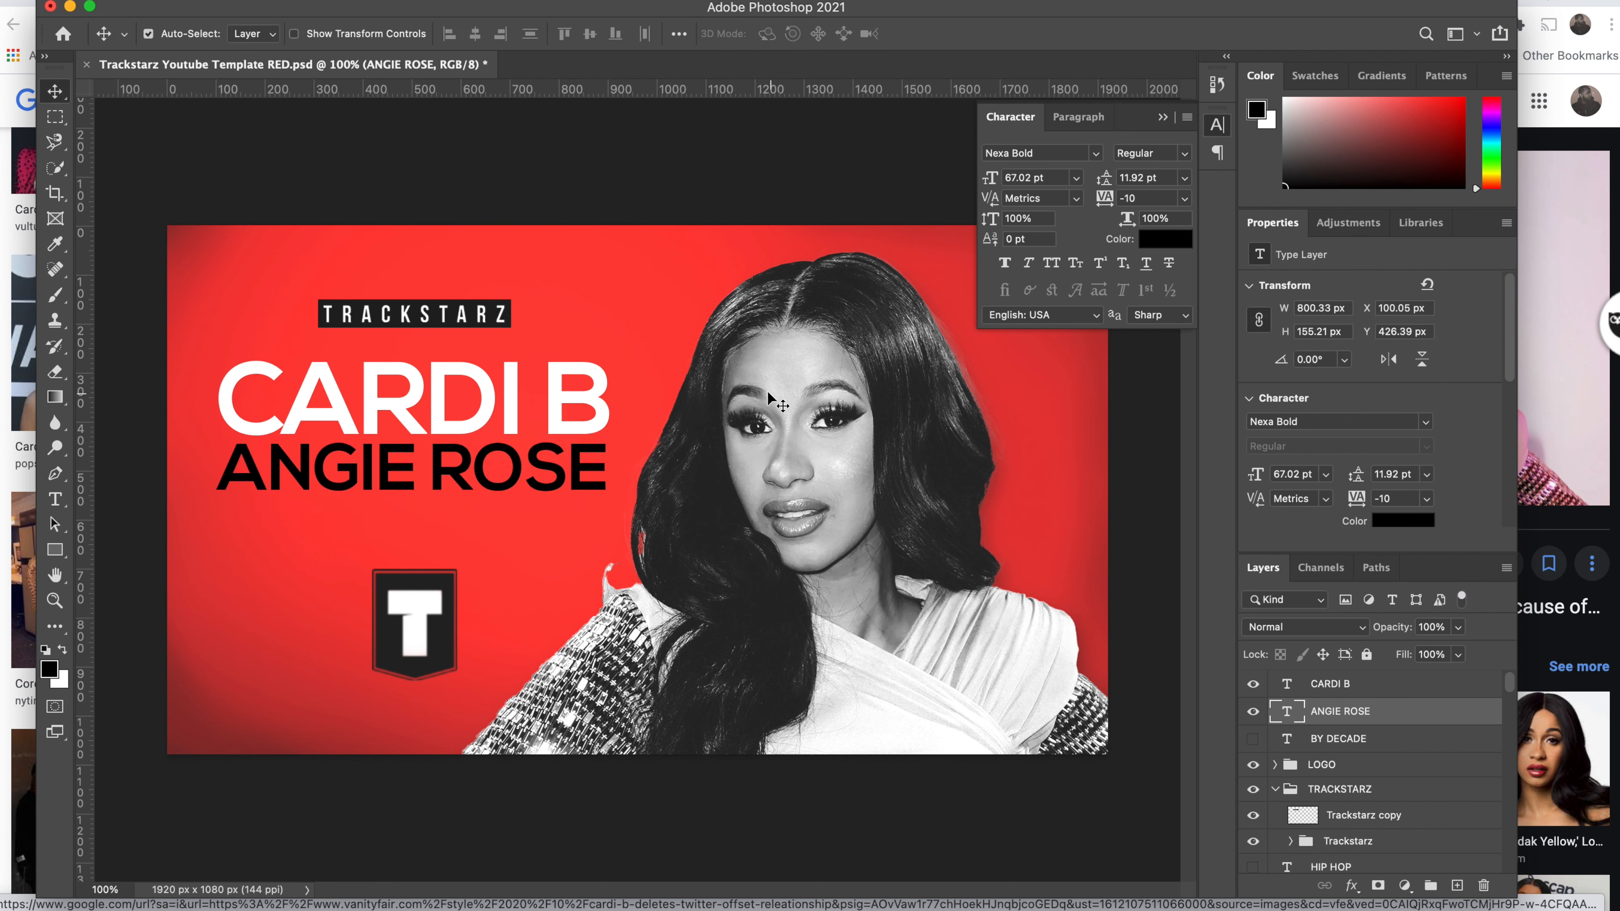
{"action": "left_click", "coordinate": [773, 411]}
{"action": "key", "text": "ctrl+t"}
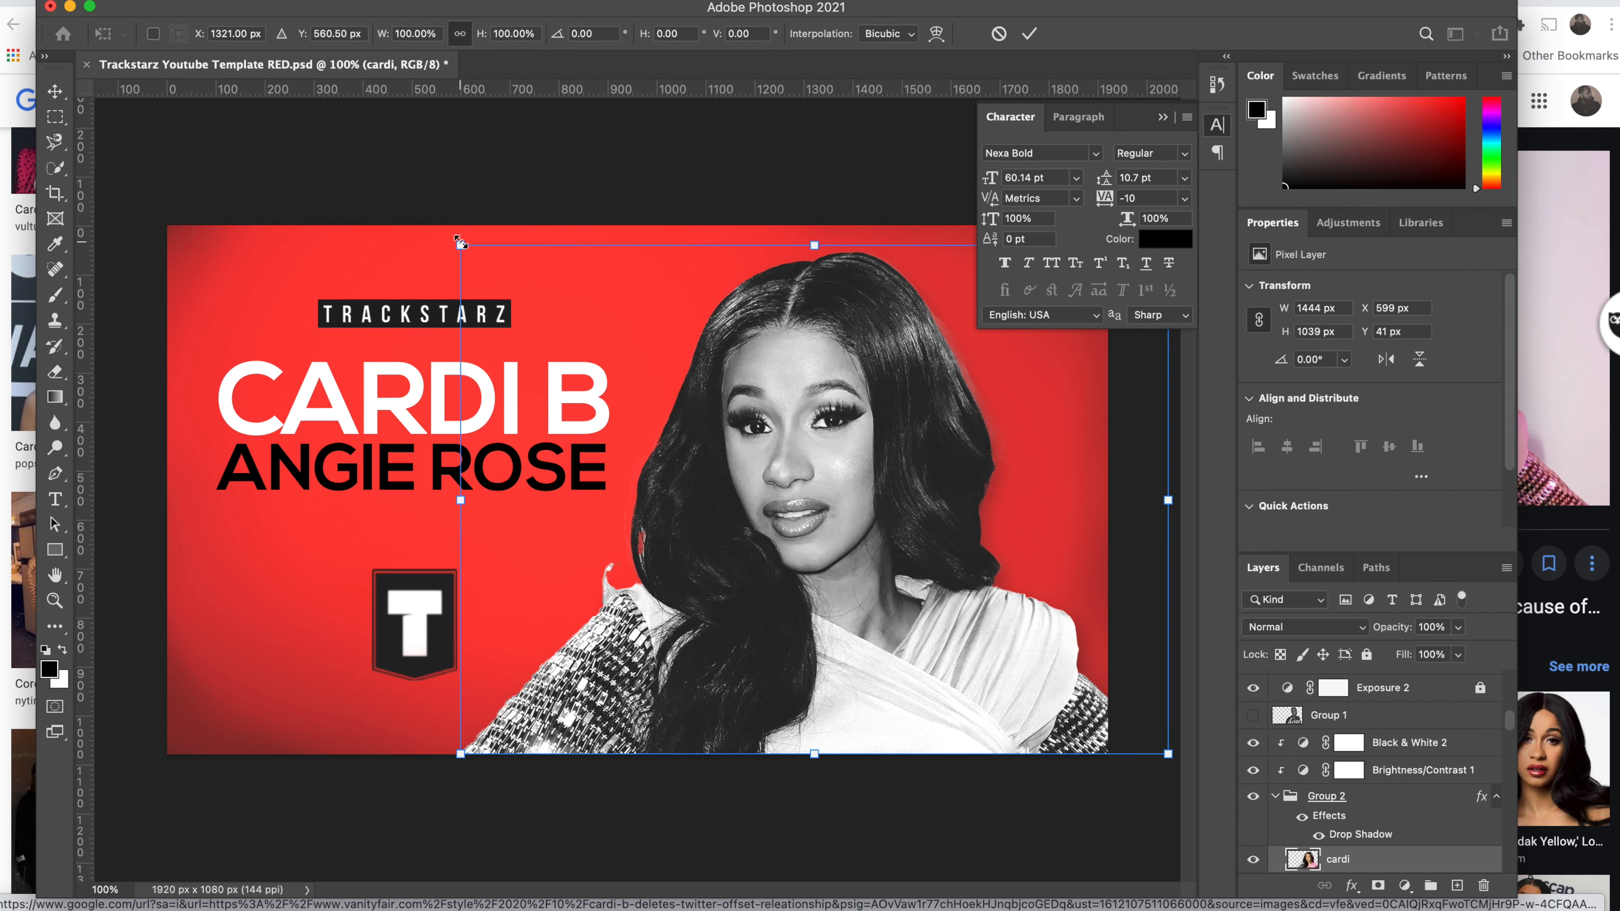
{"action": "left_click_drag", "start_coordinate": [459, 243], "coordinate": [496, 224]}
{"action": "key", "text": "super+z"}
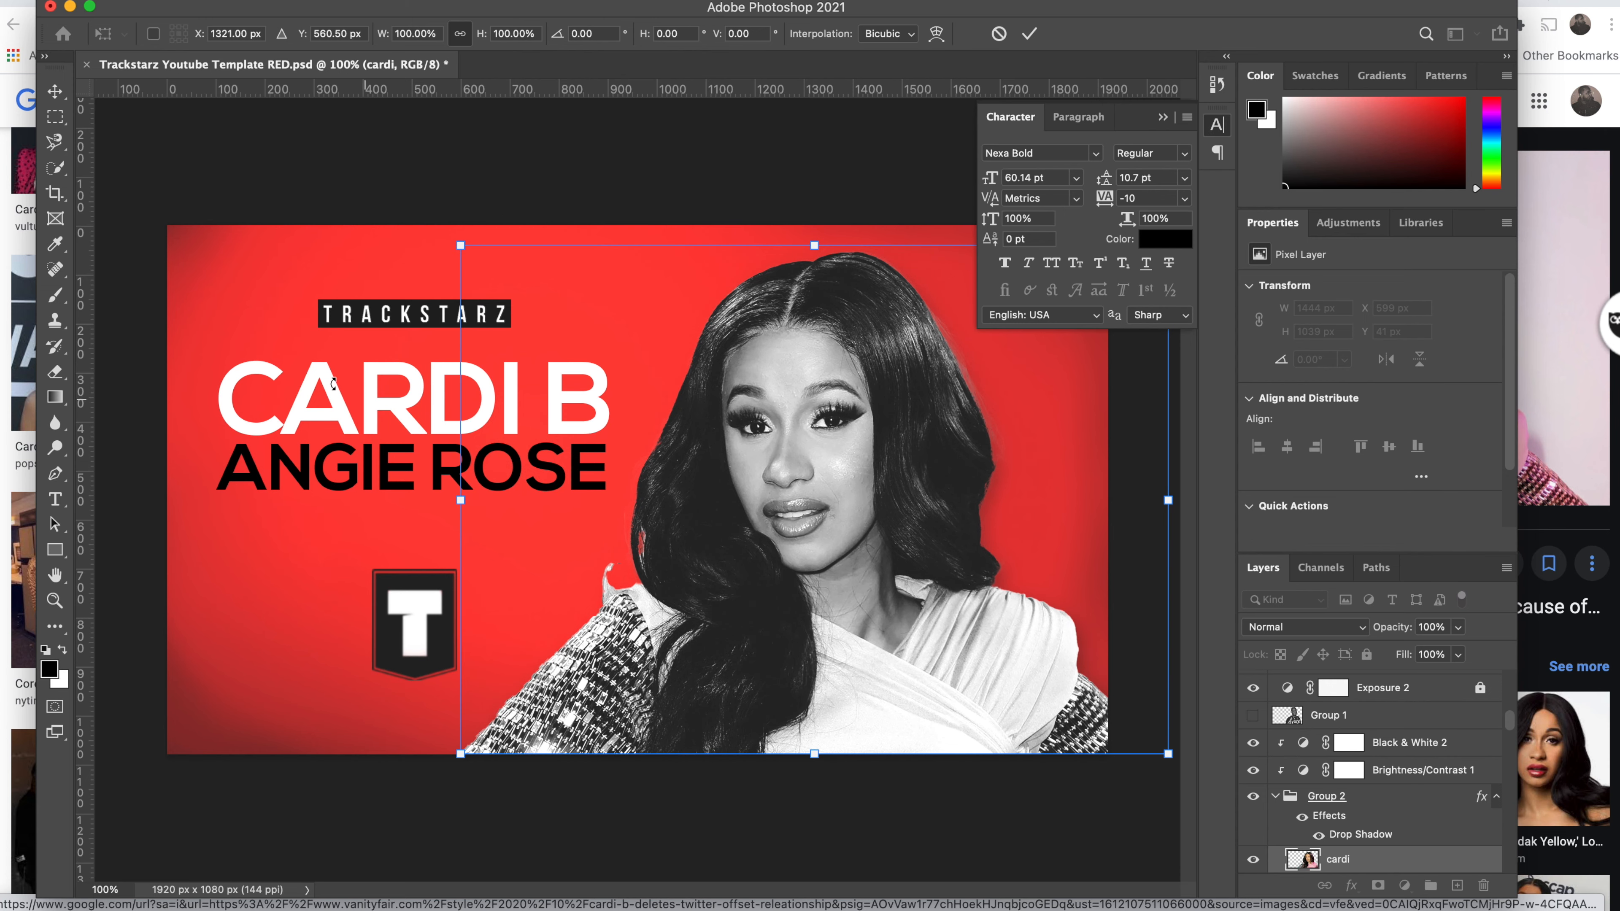
{"action": "key", "text": "Return"}
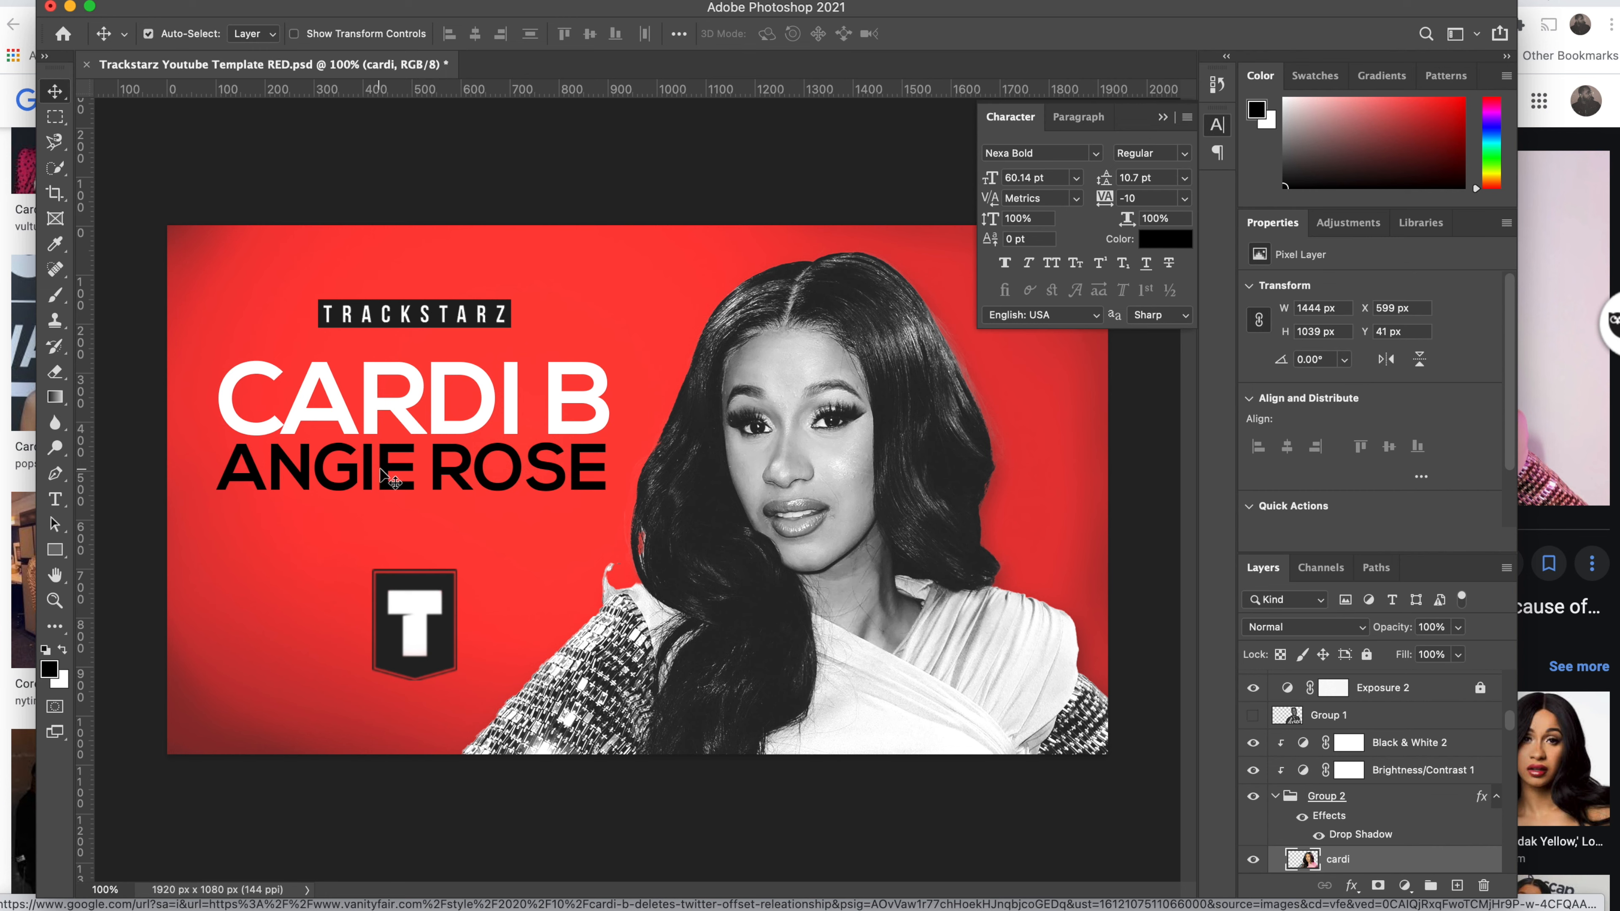
{"action": "left_click_drag", "start_coordinate": [382, 477], "coordinate": [387, 518]}
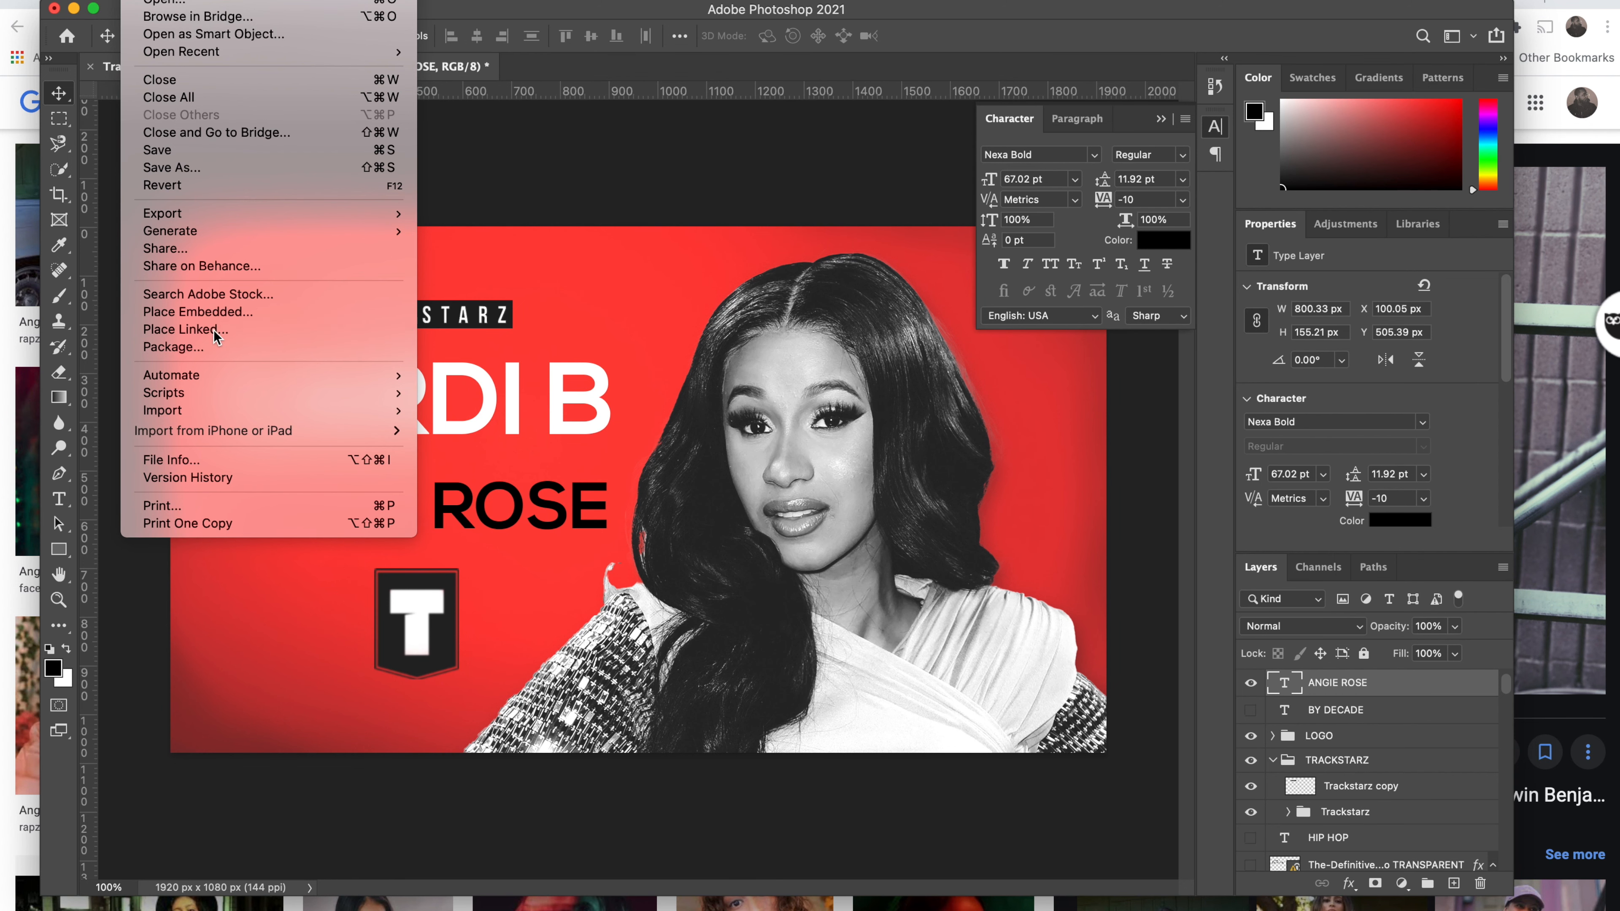
Step: Open the File menu to start bringing an image into the thumbnail
{"action": "left_click", "coordinate": [609, 360]}
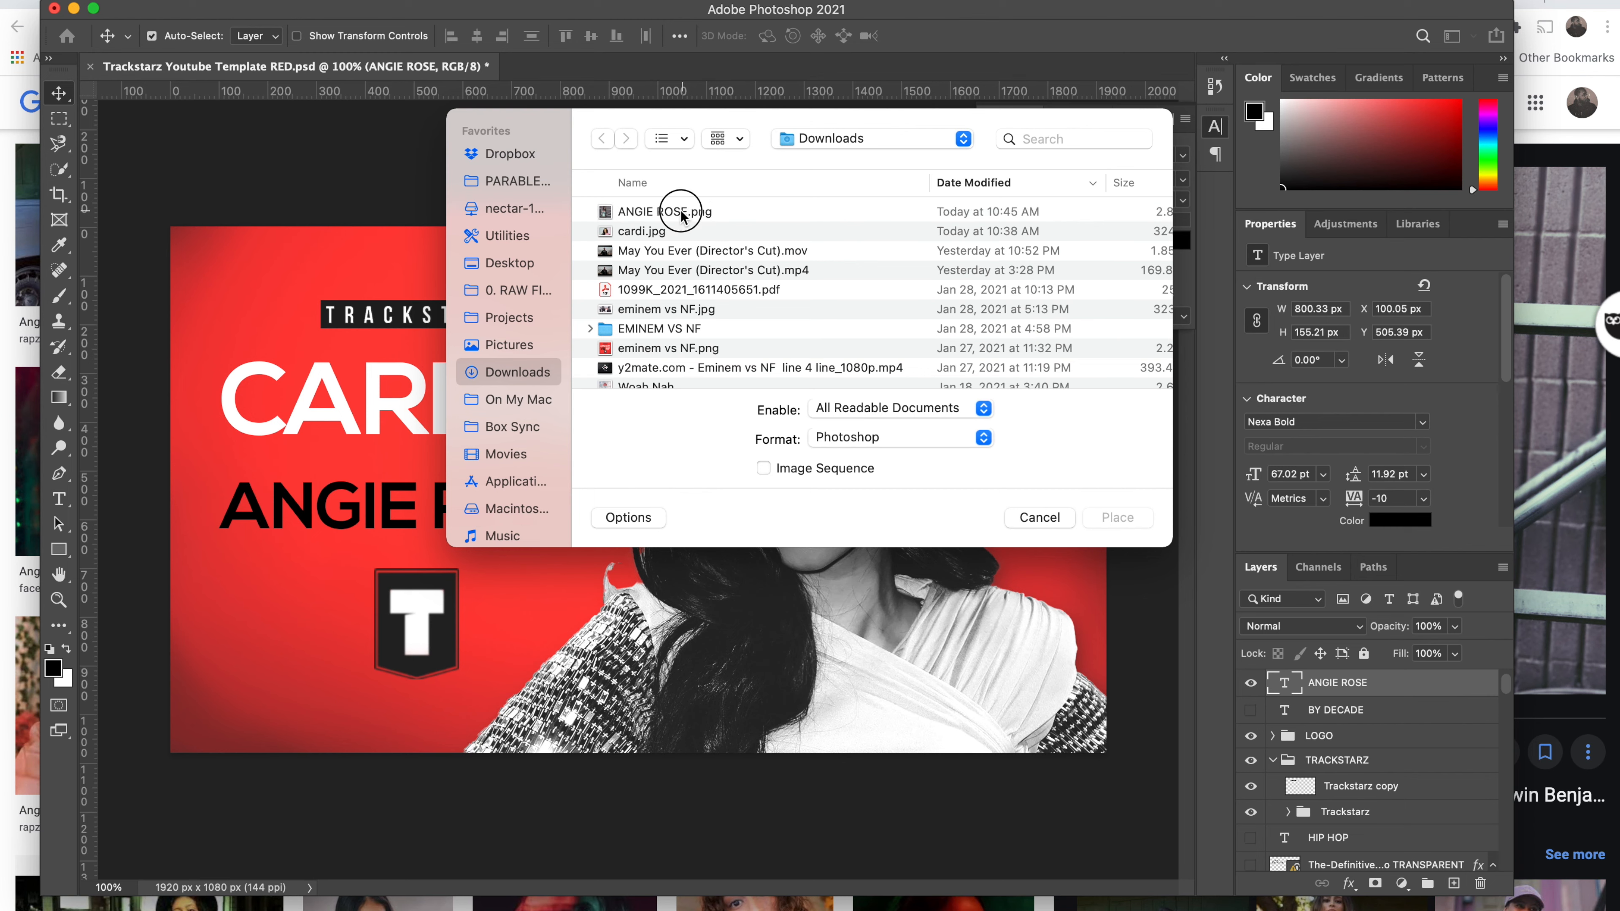
{"action": "left_click", "coordinate": [682, 212]}
{"action": "left_click", "coordinate": [1116, 517]}
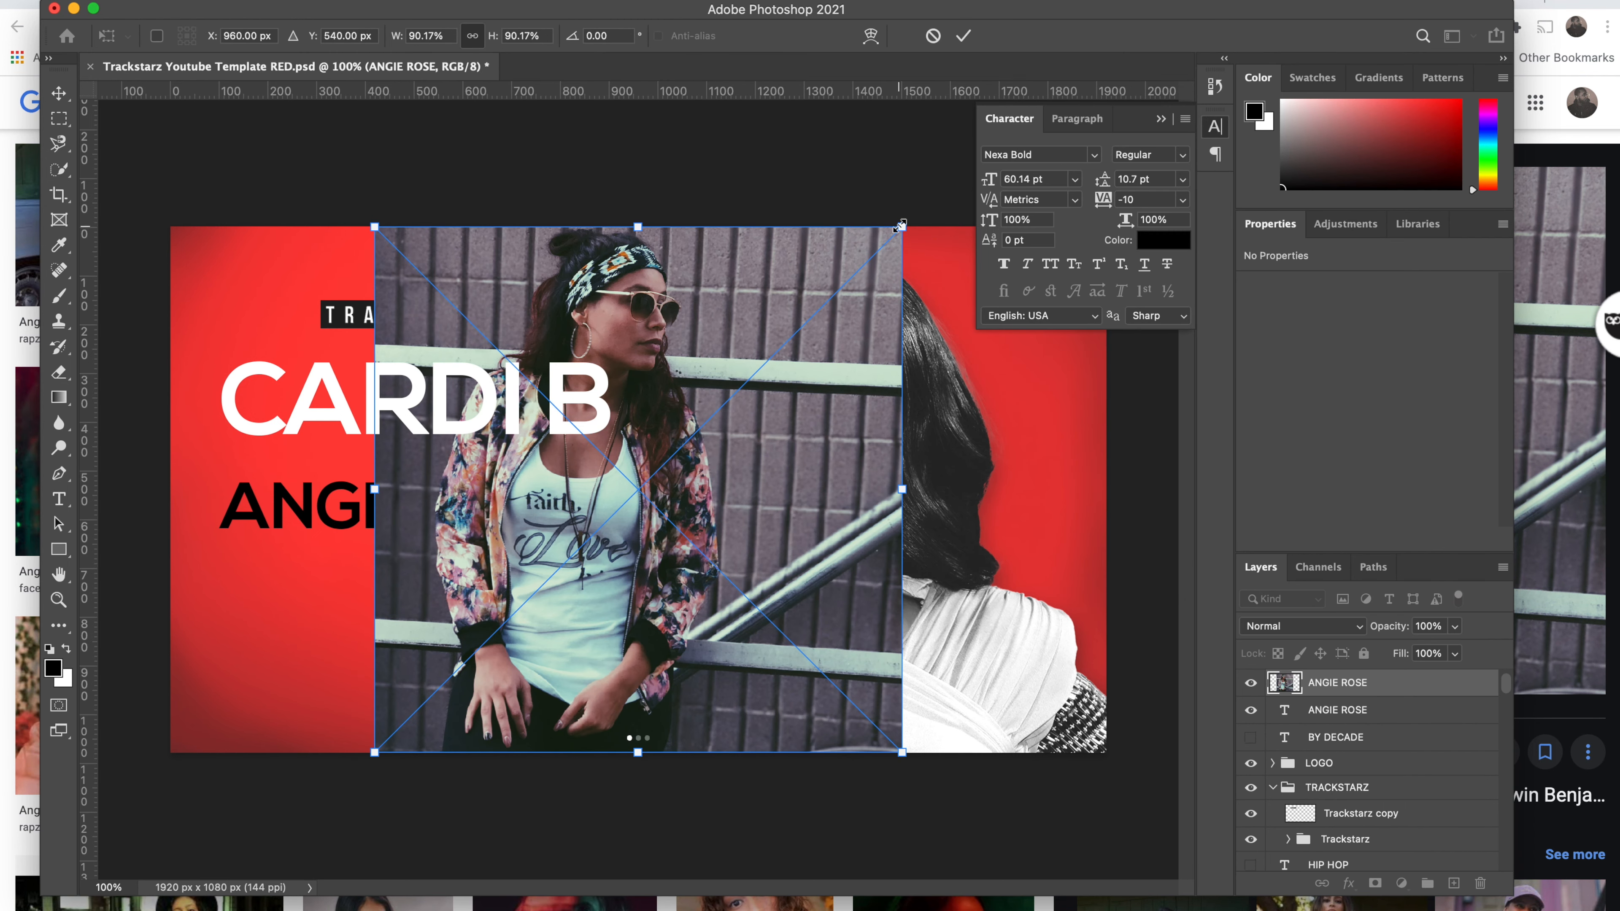
{"action": "mouse_move", "coordinate": [915, 217]}
{"action": "left_mouse_down"}
{"action": "mouse_move", "coordinate": [909, 191]}
{"action": "mouse_move", "coordinate": [899, 201]}
{"action": "left_mouse_up"}
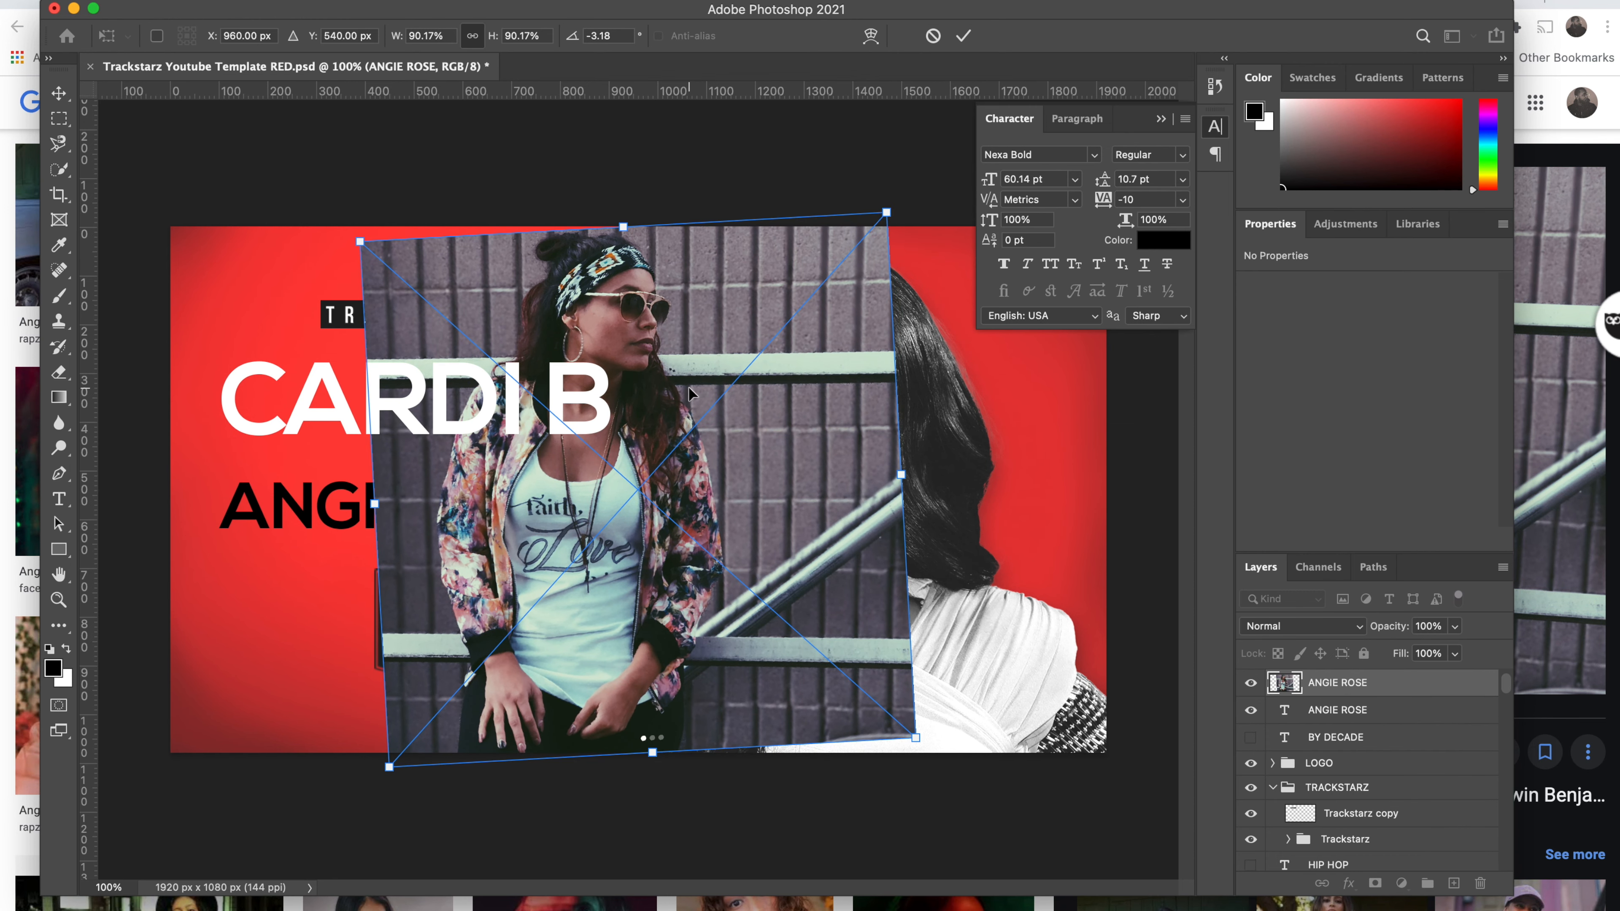
{"action": "key", "text": "super+z"}
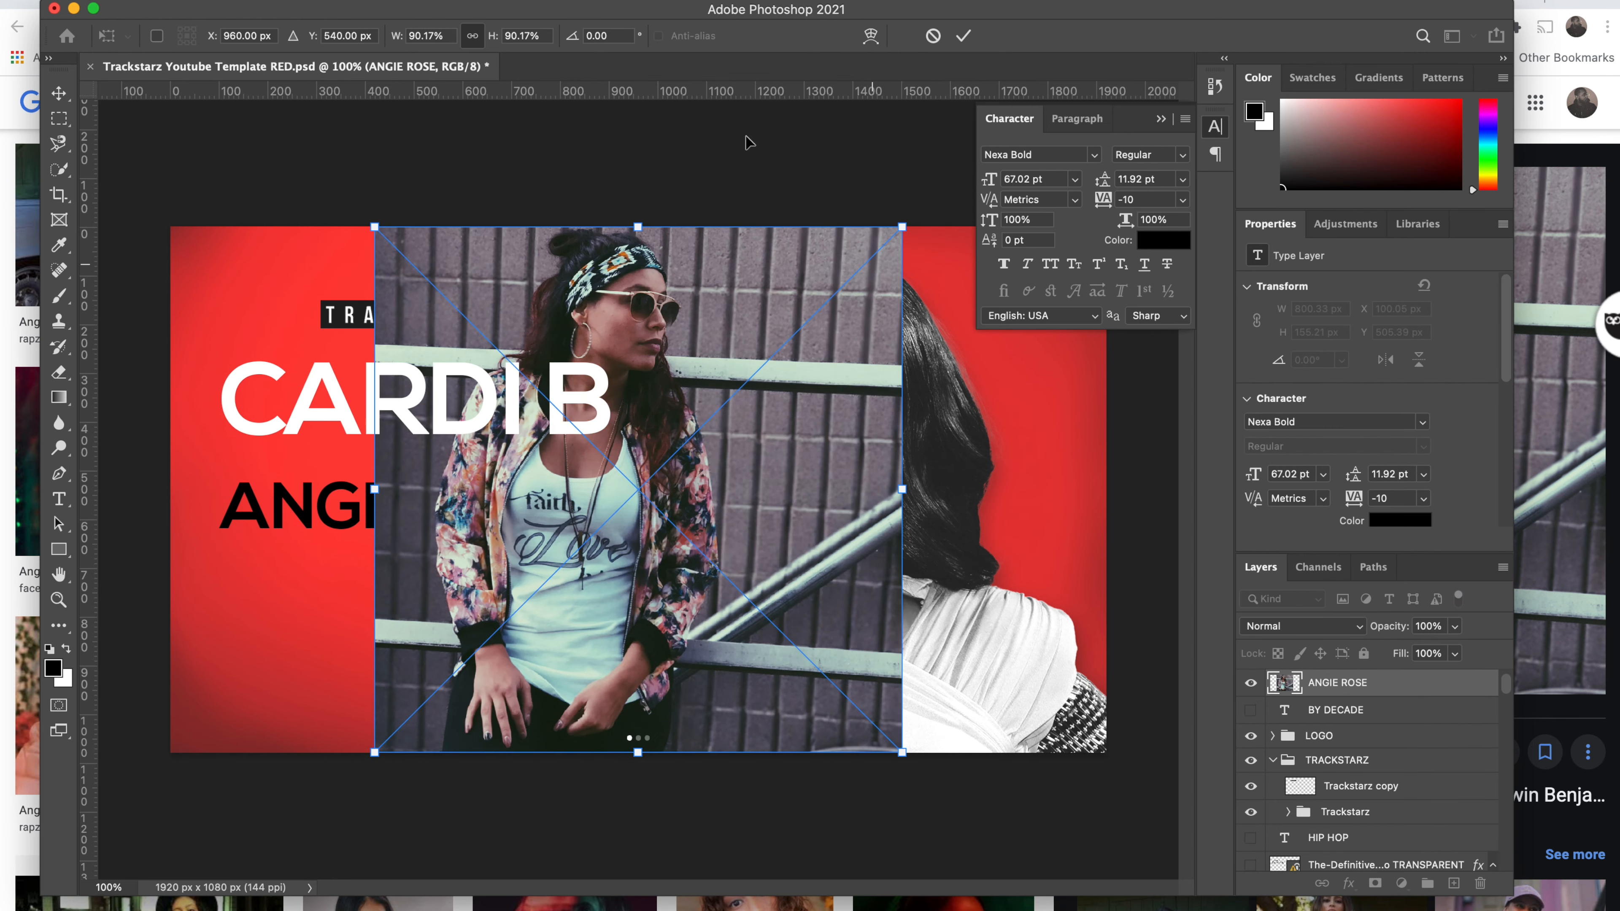
{"action": "key", "text": "Return"}
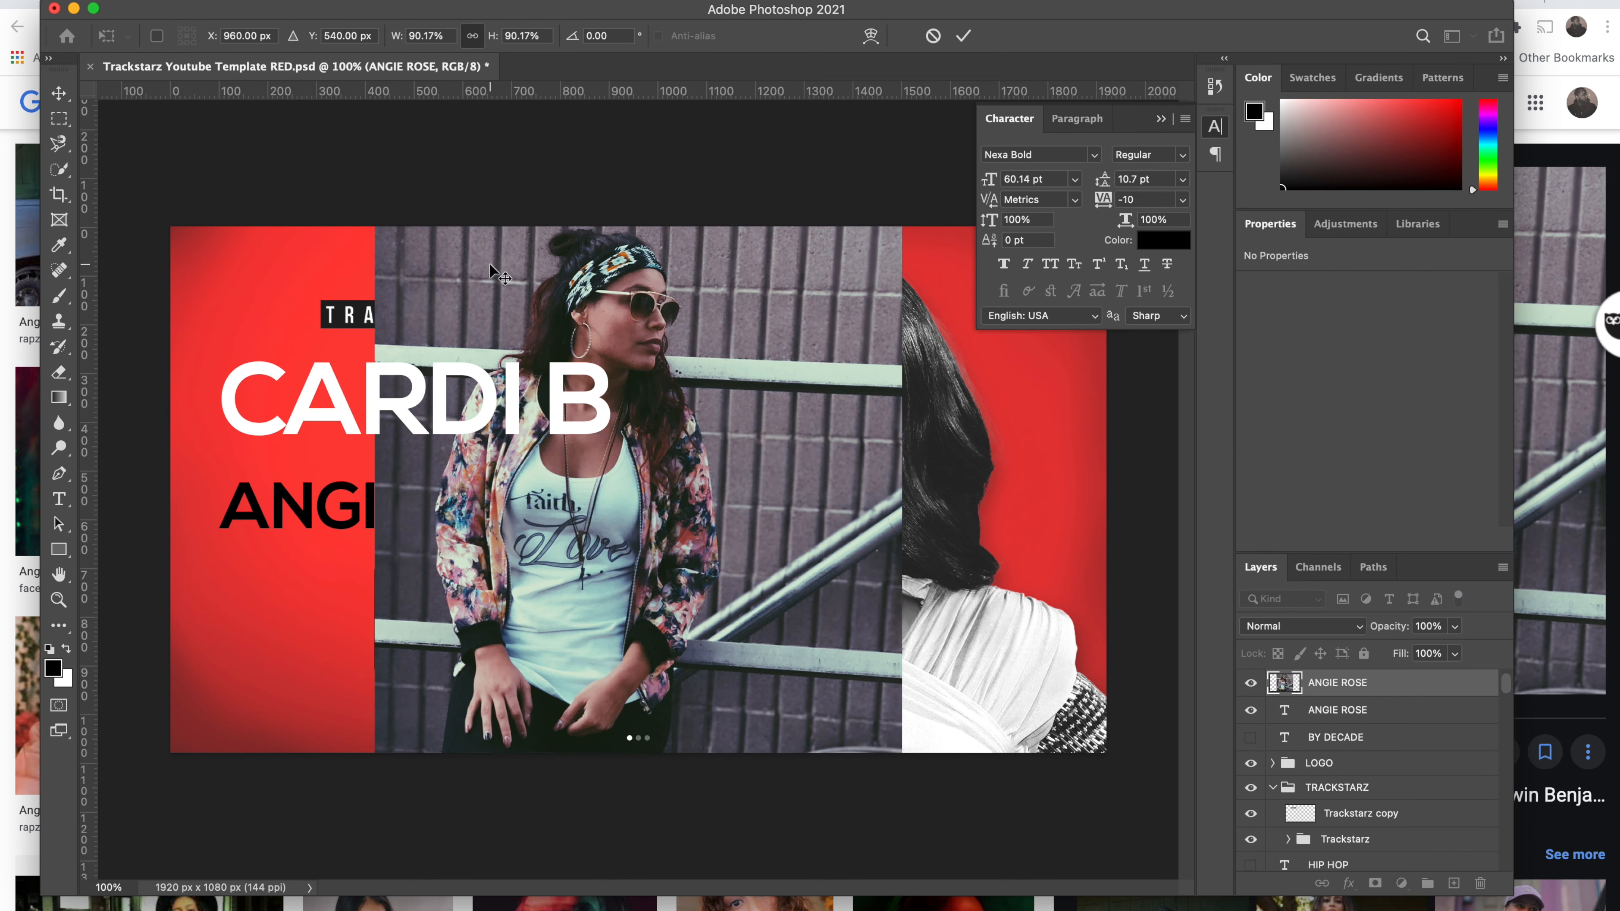
{"action": "left_click", "coordinate": [280, 1]}
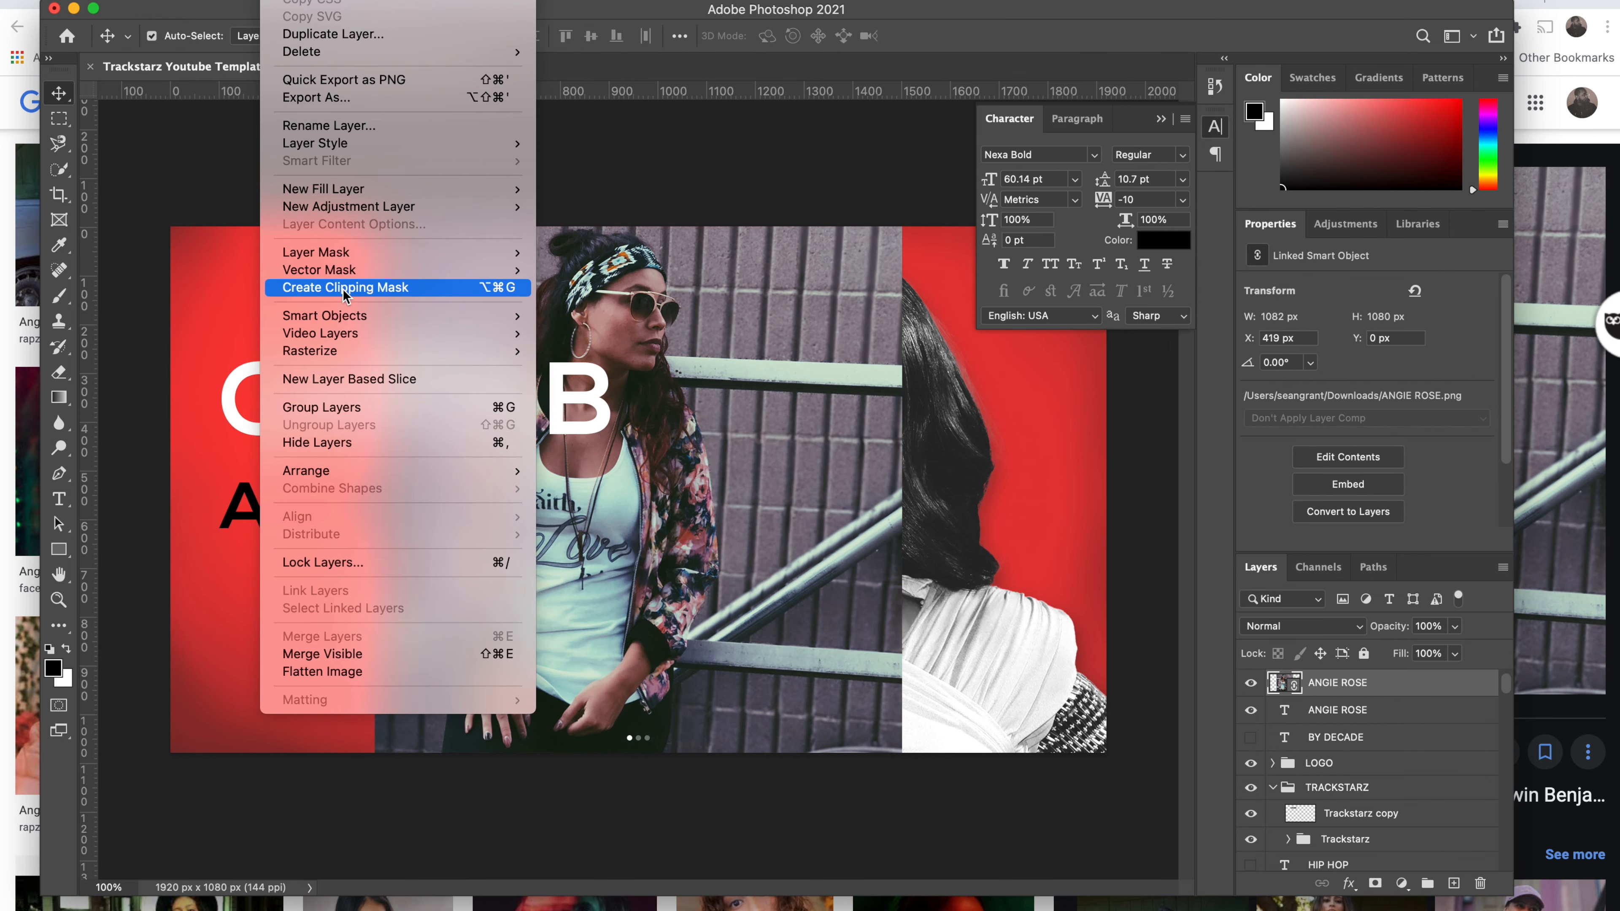
{"action": "mouse_move", "coordinate": [498, 351]}
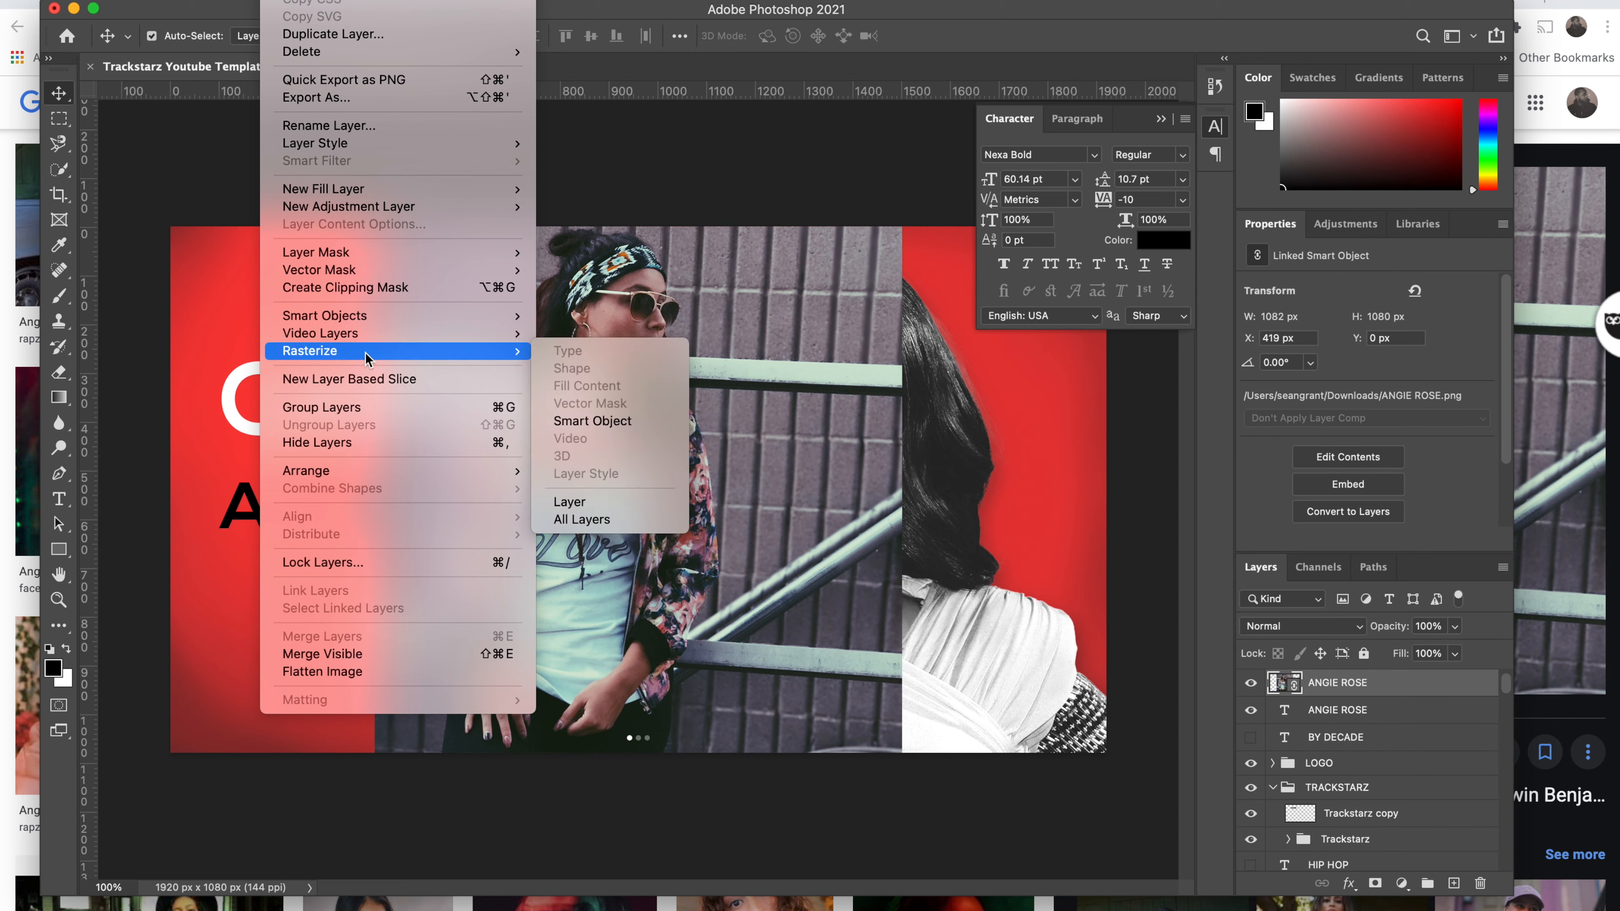
{"action": "left_click", "coordinate": [592, 421]}
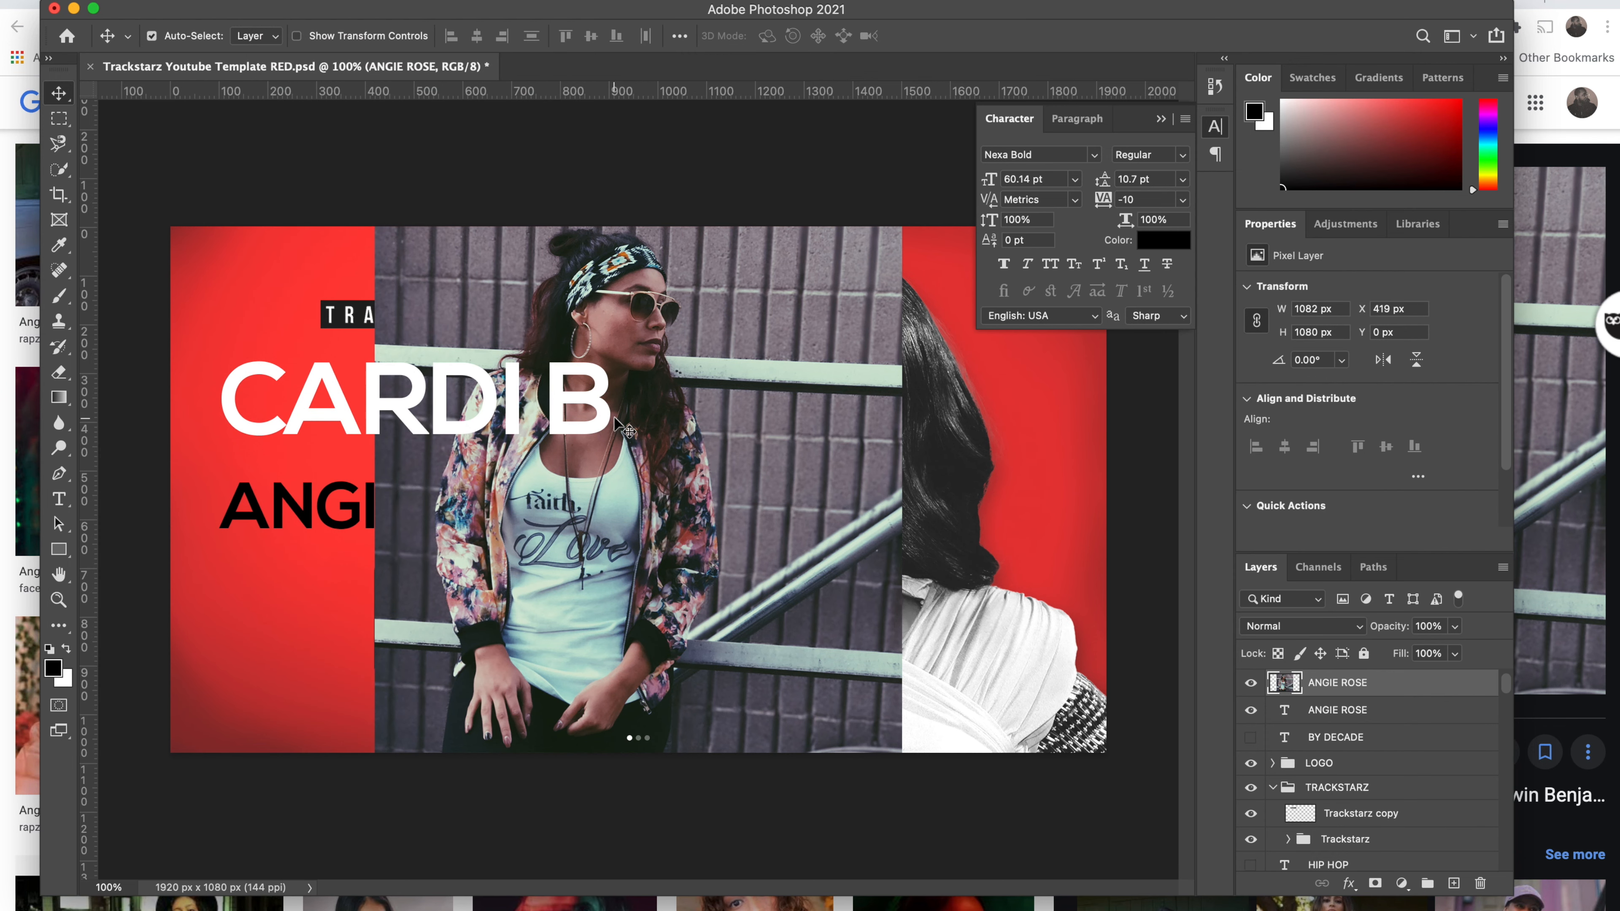
Step: Select the woman as subject, invert it and delete the brick-wall background, then deselect
{"action": "left_click", "coordinate": [62, 172]}
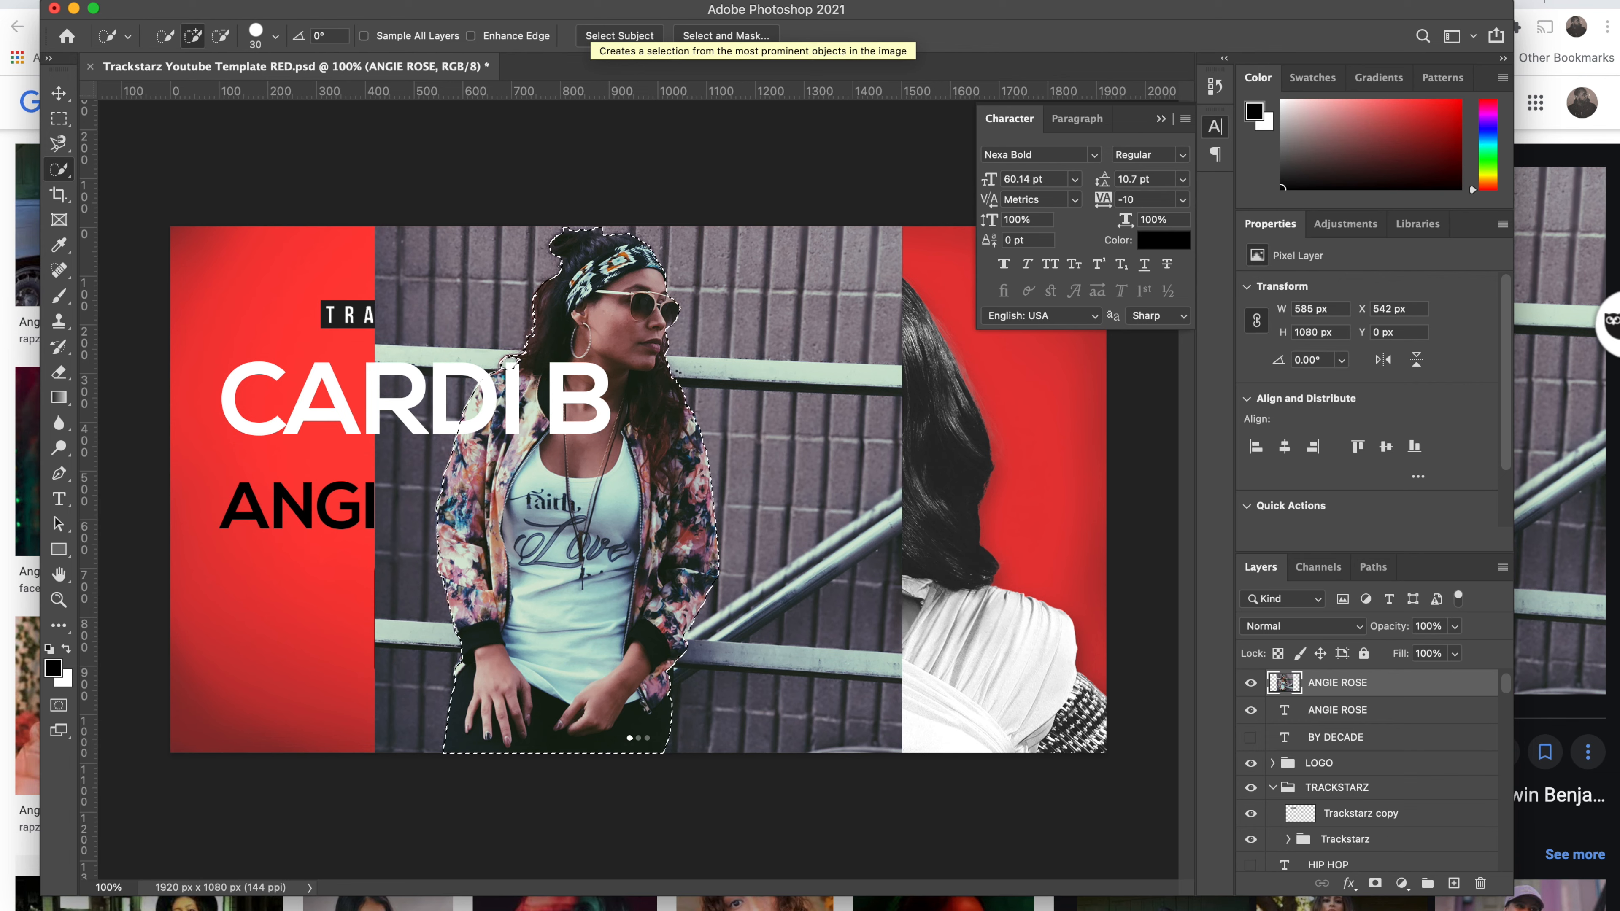
{"action": "left_click", "coordinate": [384, 1]}
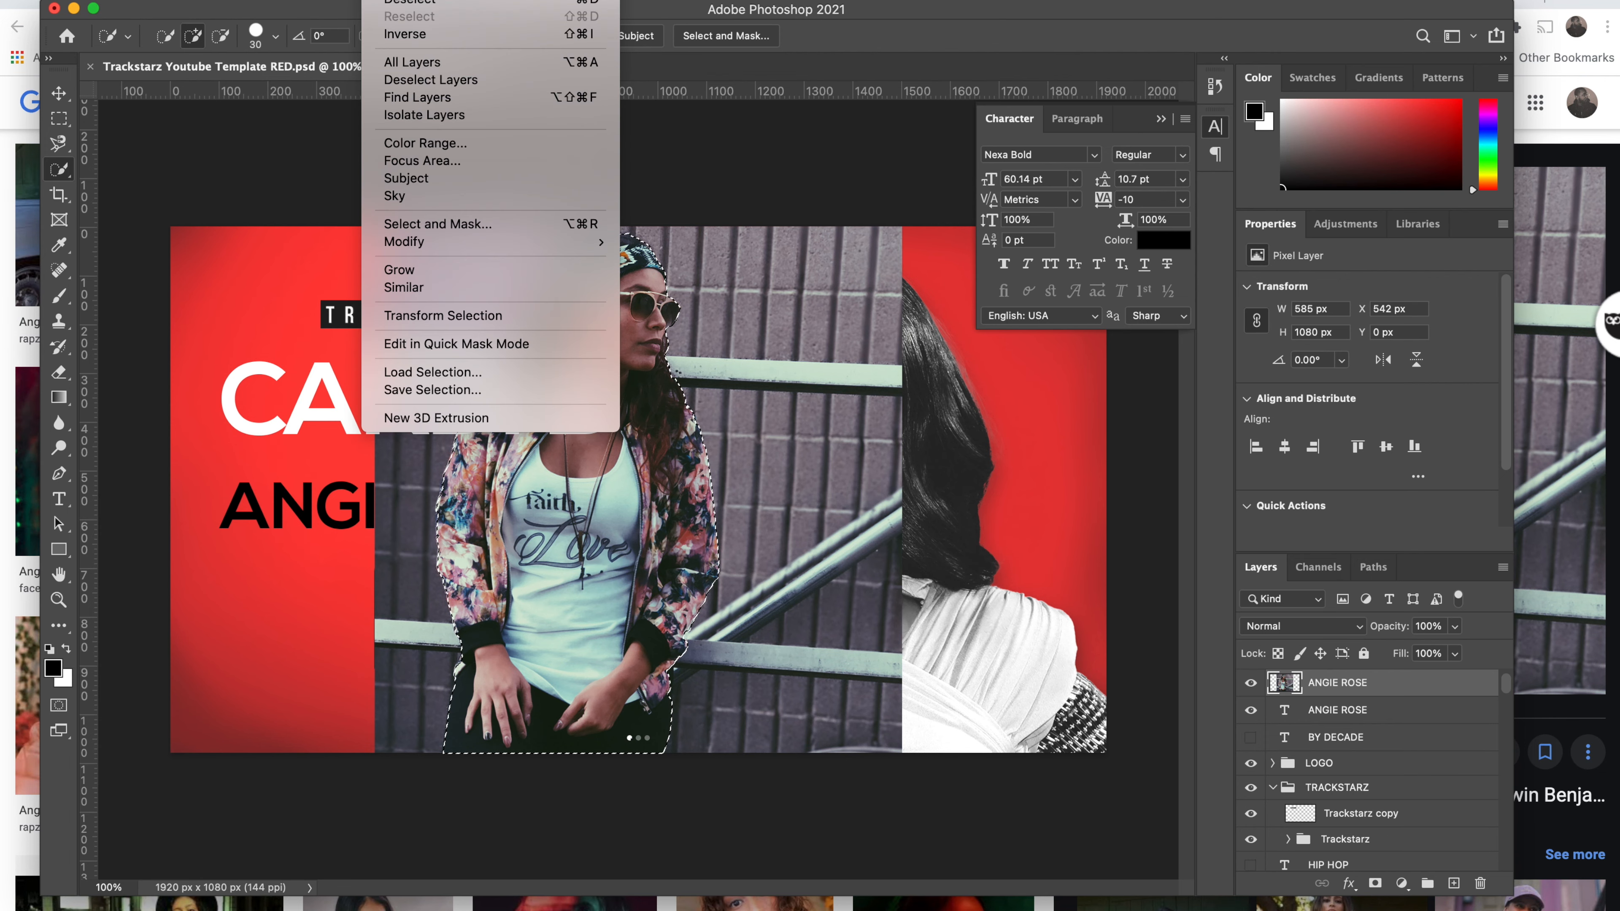
{"action": "left_click", "coordinate": [411, 34]}
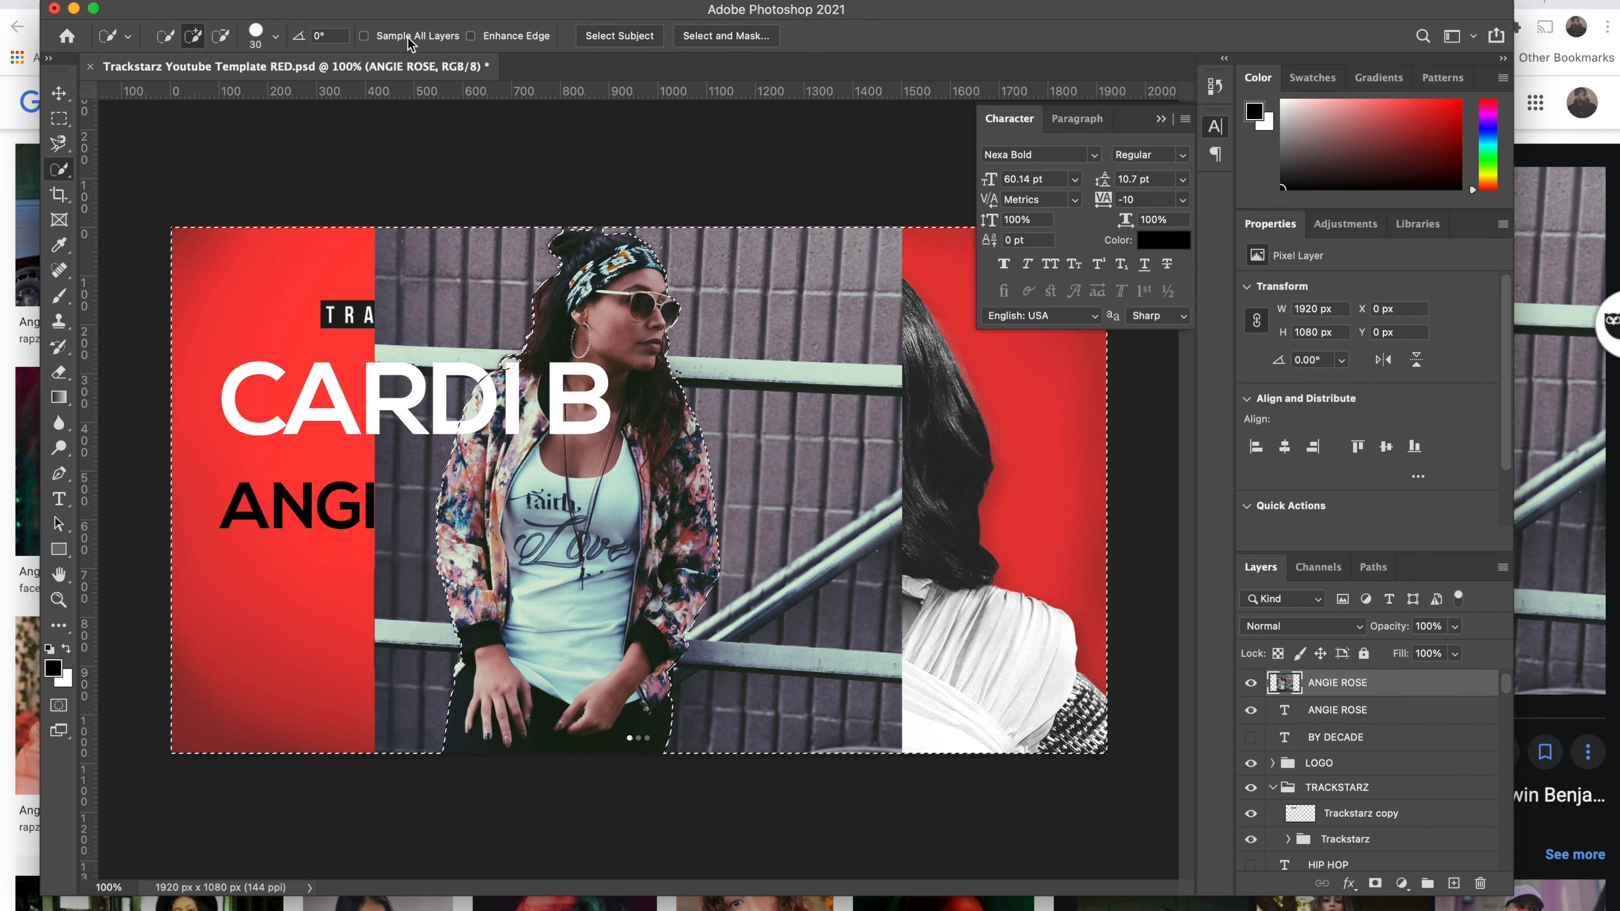
{"action": "key", "text": "BackSpace"}
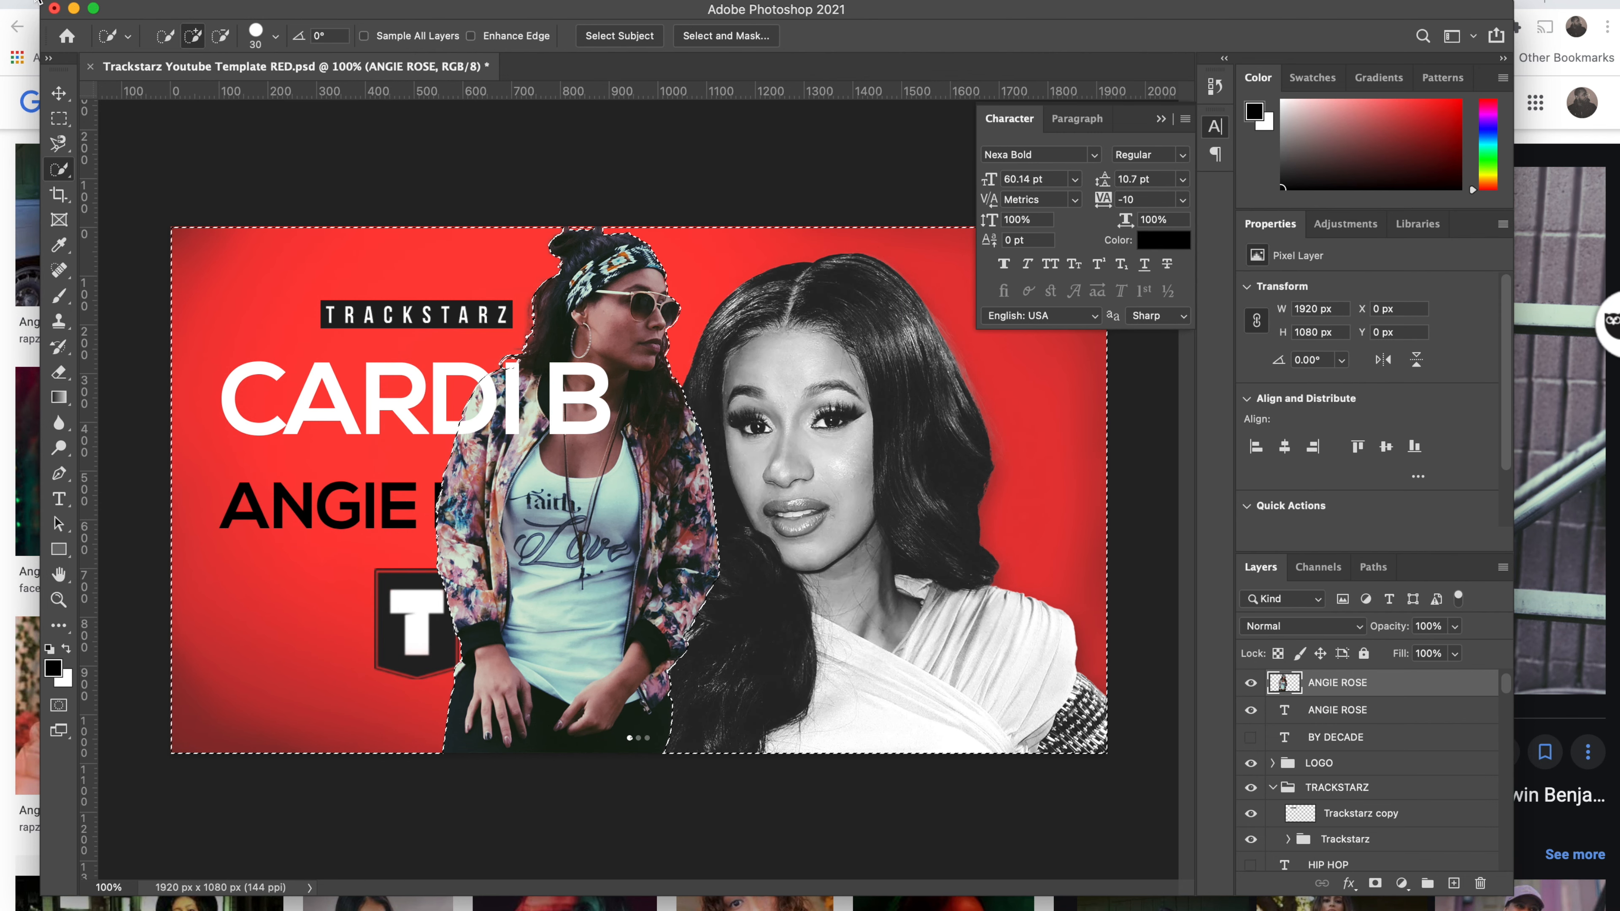
{"action": "key", "text": "m"}
{"action": "left_click", "coordinate": [256, 200]}
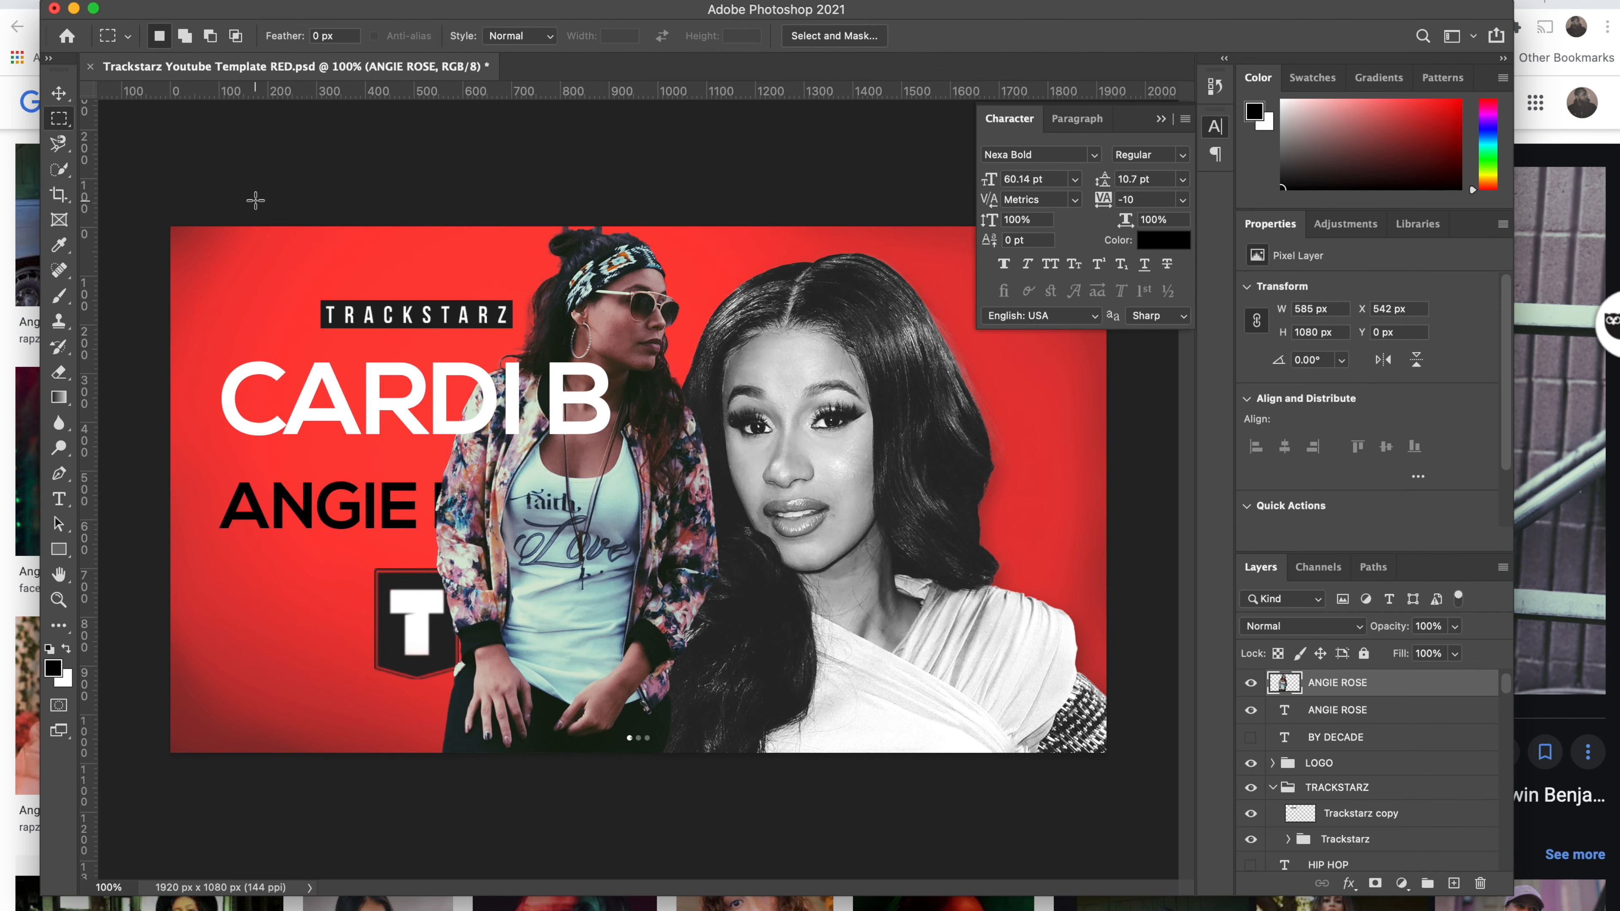
{"action": "scroll", "coordinate": [597, 244], "scroll_direction": "up", "scroll_amount": 5}
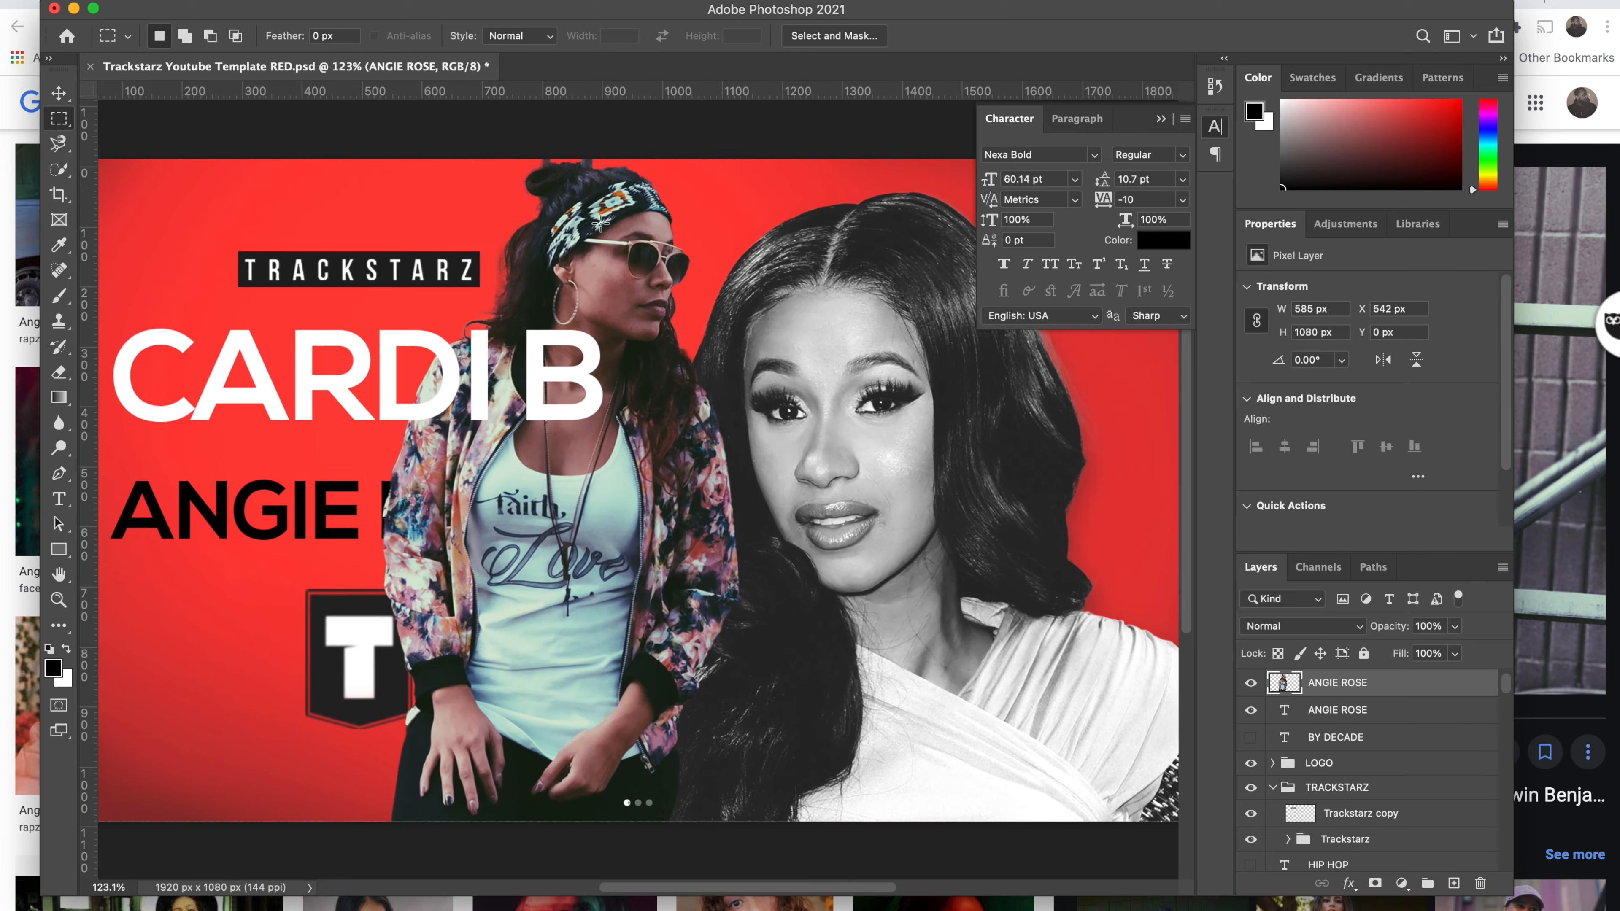
{"action": "scroll", "coordinate": [599, 230], "scroll_direction": "up", "scroll_amount": 3}
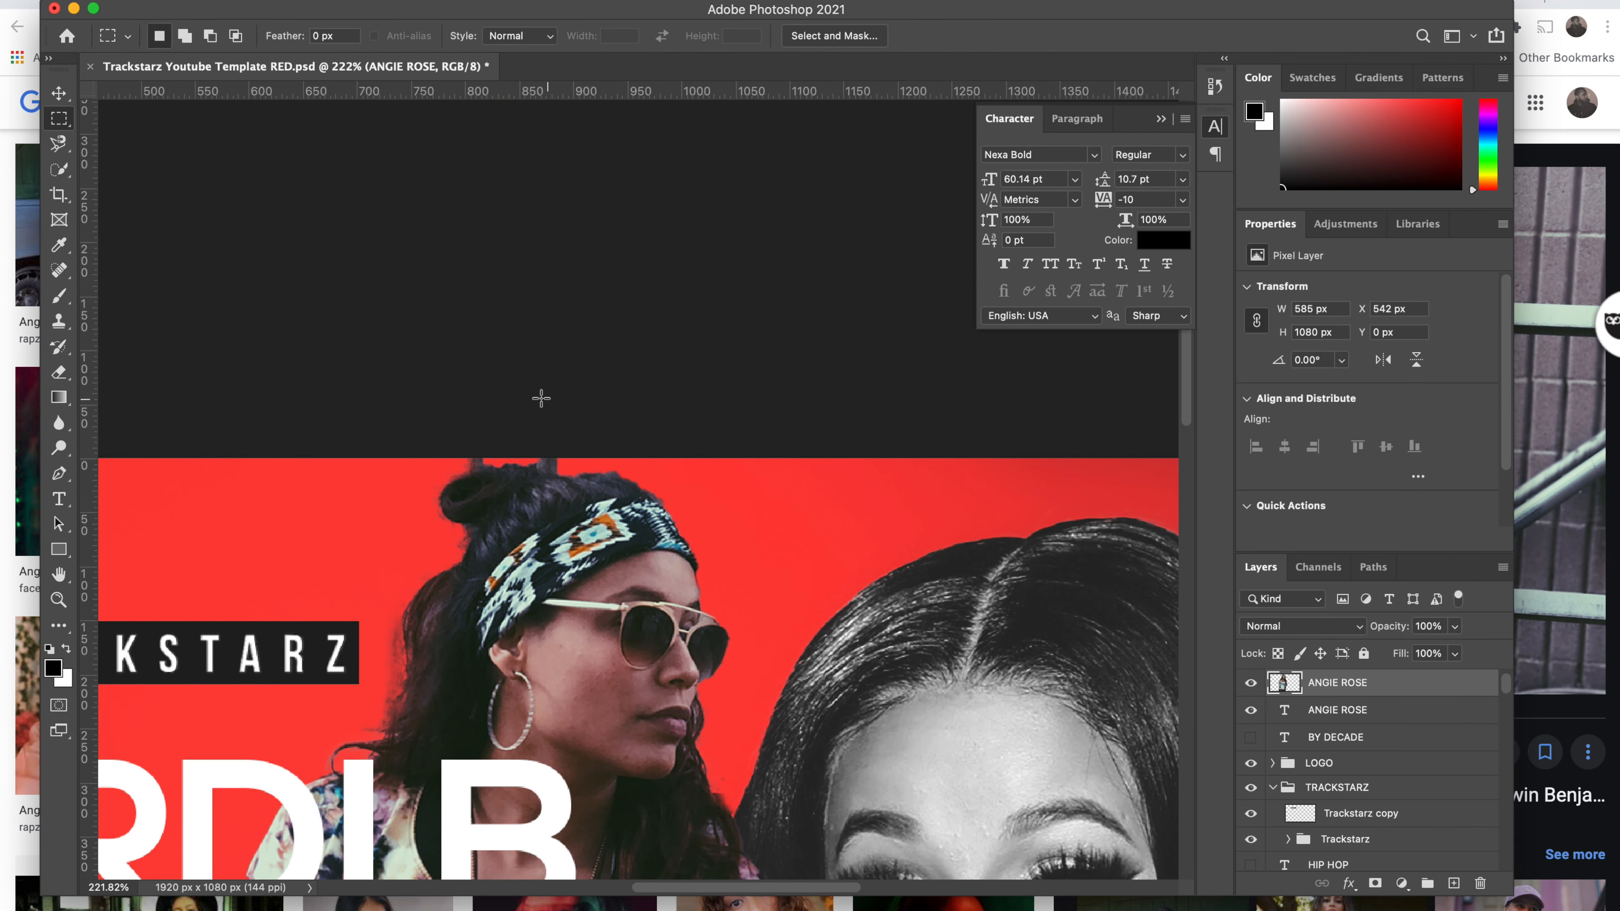
{"action": "left_click", "coordinate": [59, 372]}
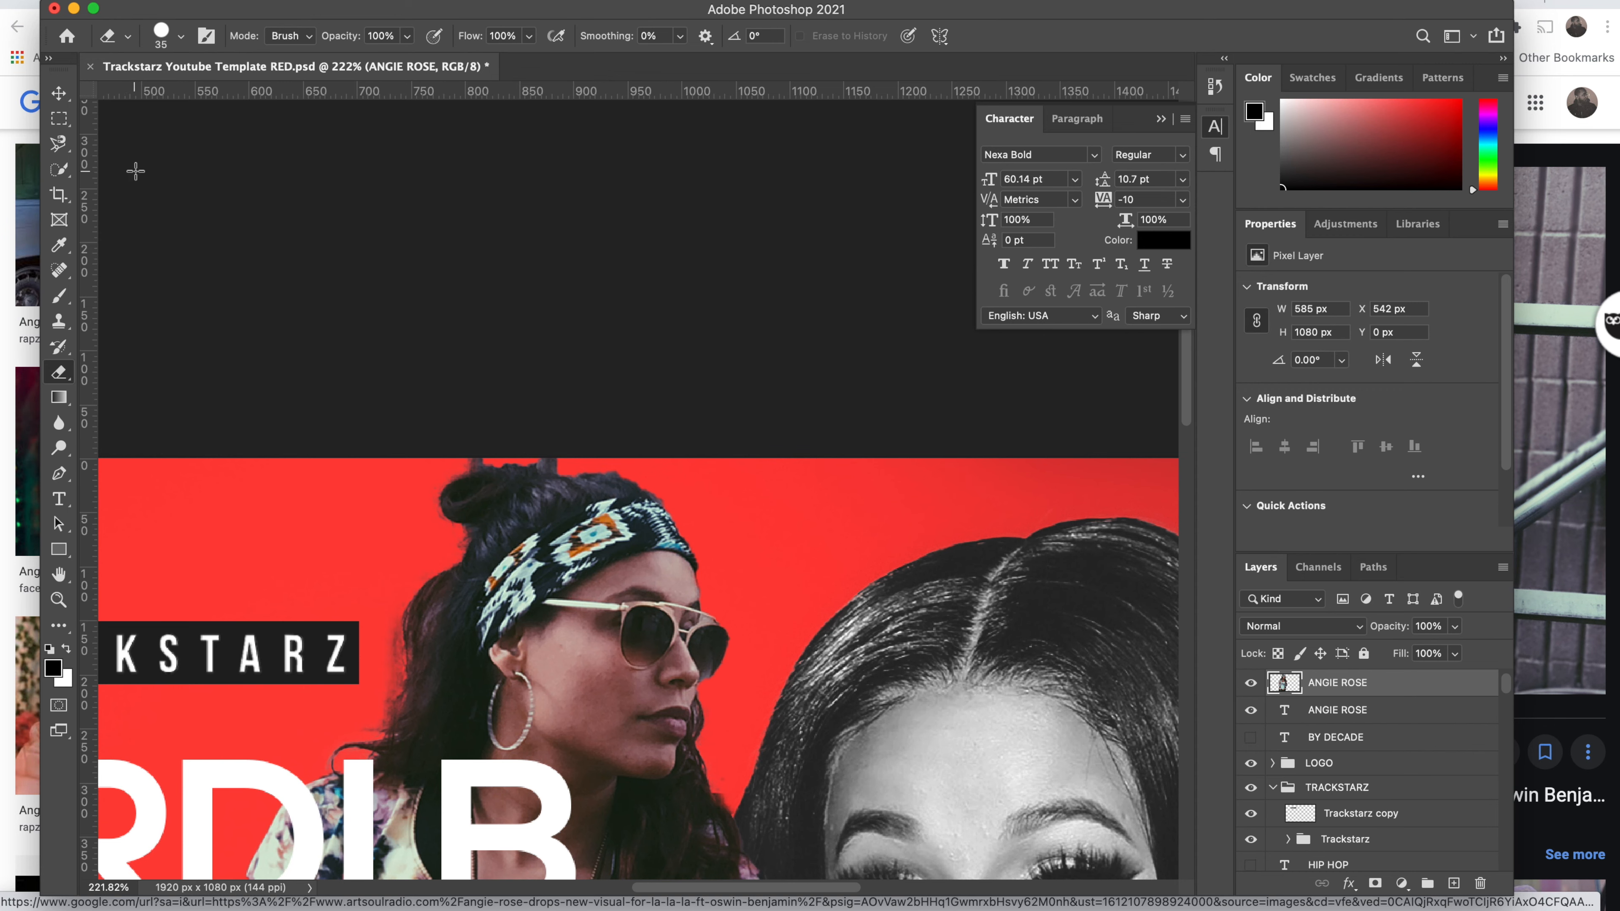
{"action": "left_click", "coordinate": [181, 37]}
{"action": "left_click_drag", "start_coordinate": [166, 96], "coordinate": [163, 99]}
{"action": "key", "text": "Return"}
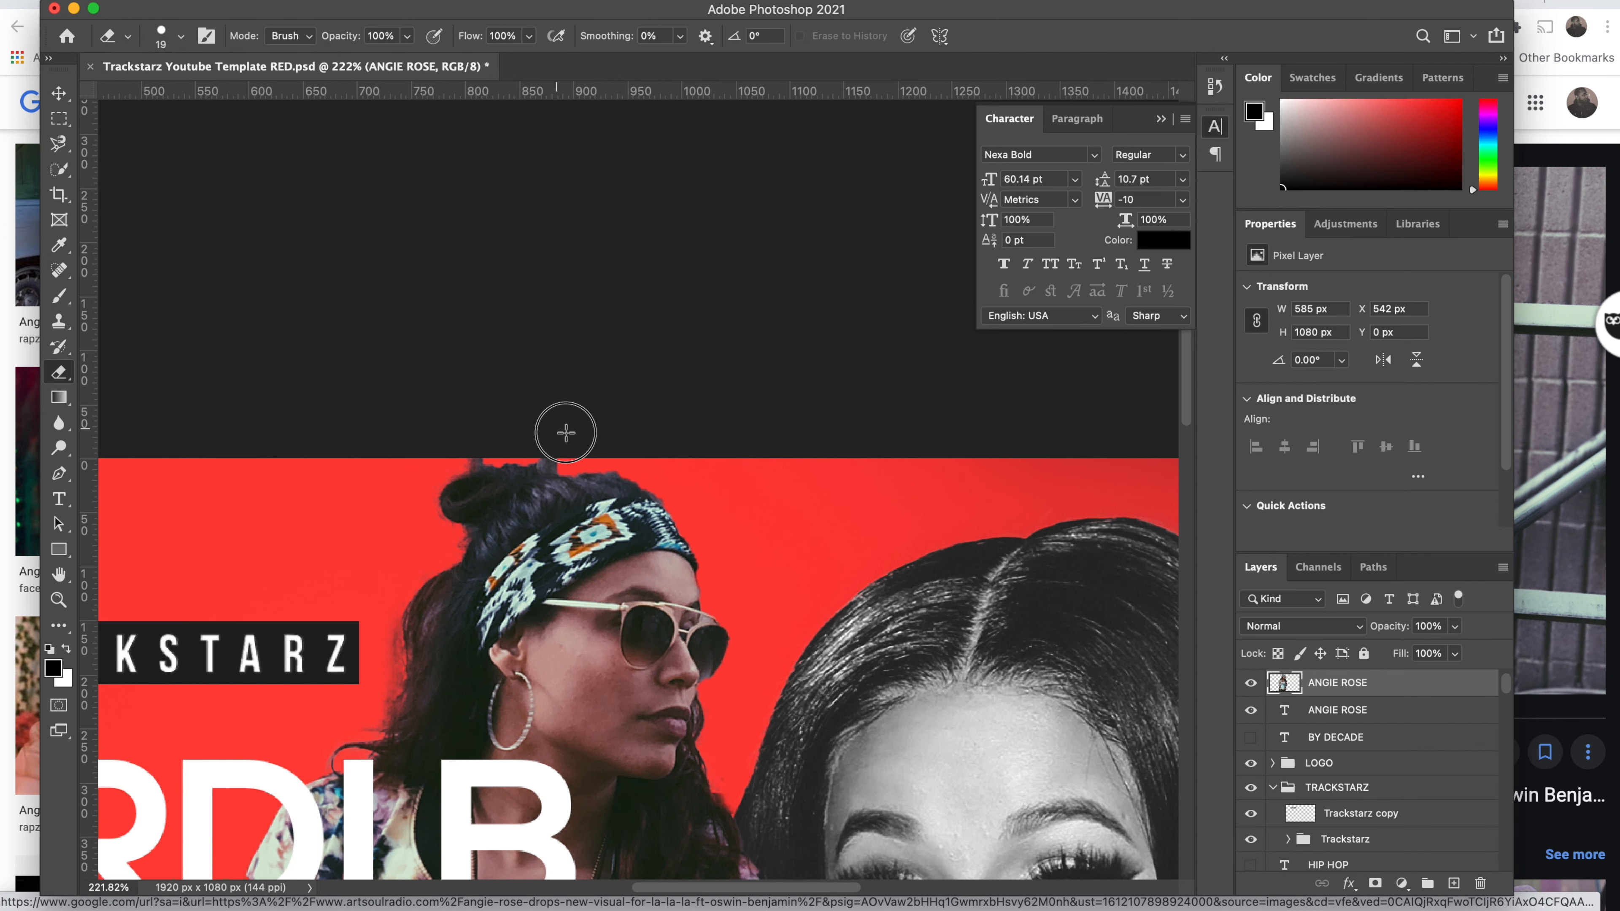
{"action": "left_click_drag", "start_coordinate": [553, 446], "coordinate": [448, 457]}
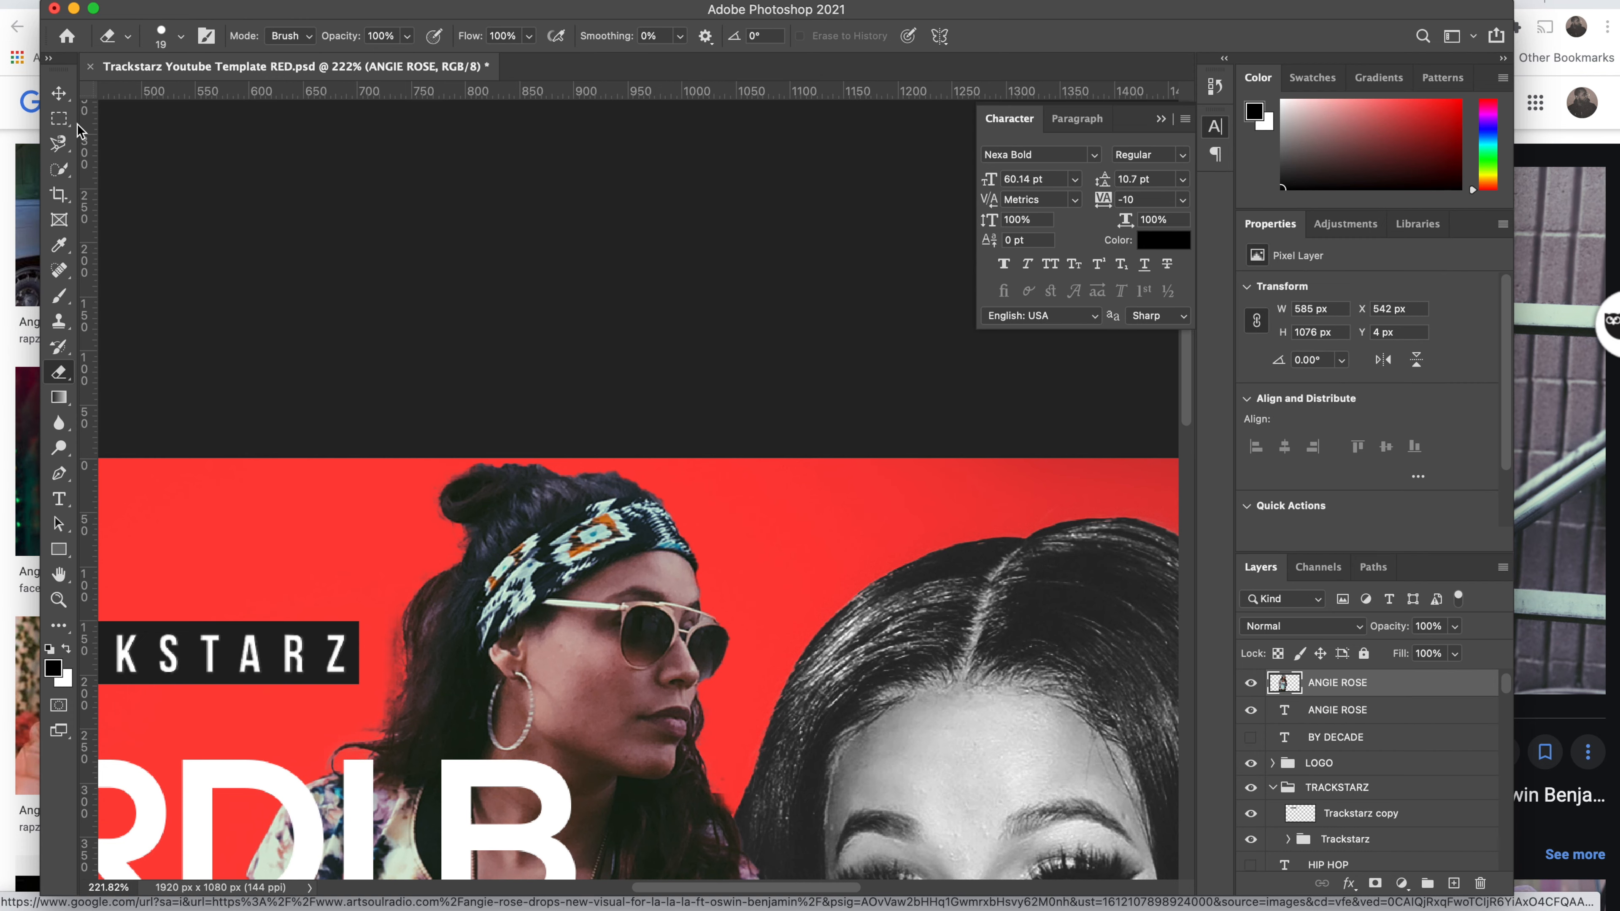
Step: Fit the whole thumbnail in view to check the cleaned-up composition
{"action": "left_click", "coordinate": [60, 119]}
{"action": "key", "text": "super+0"}
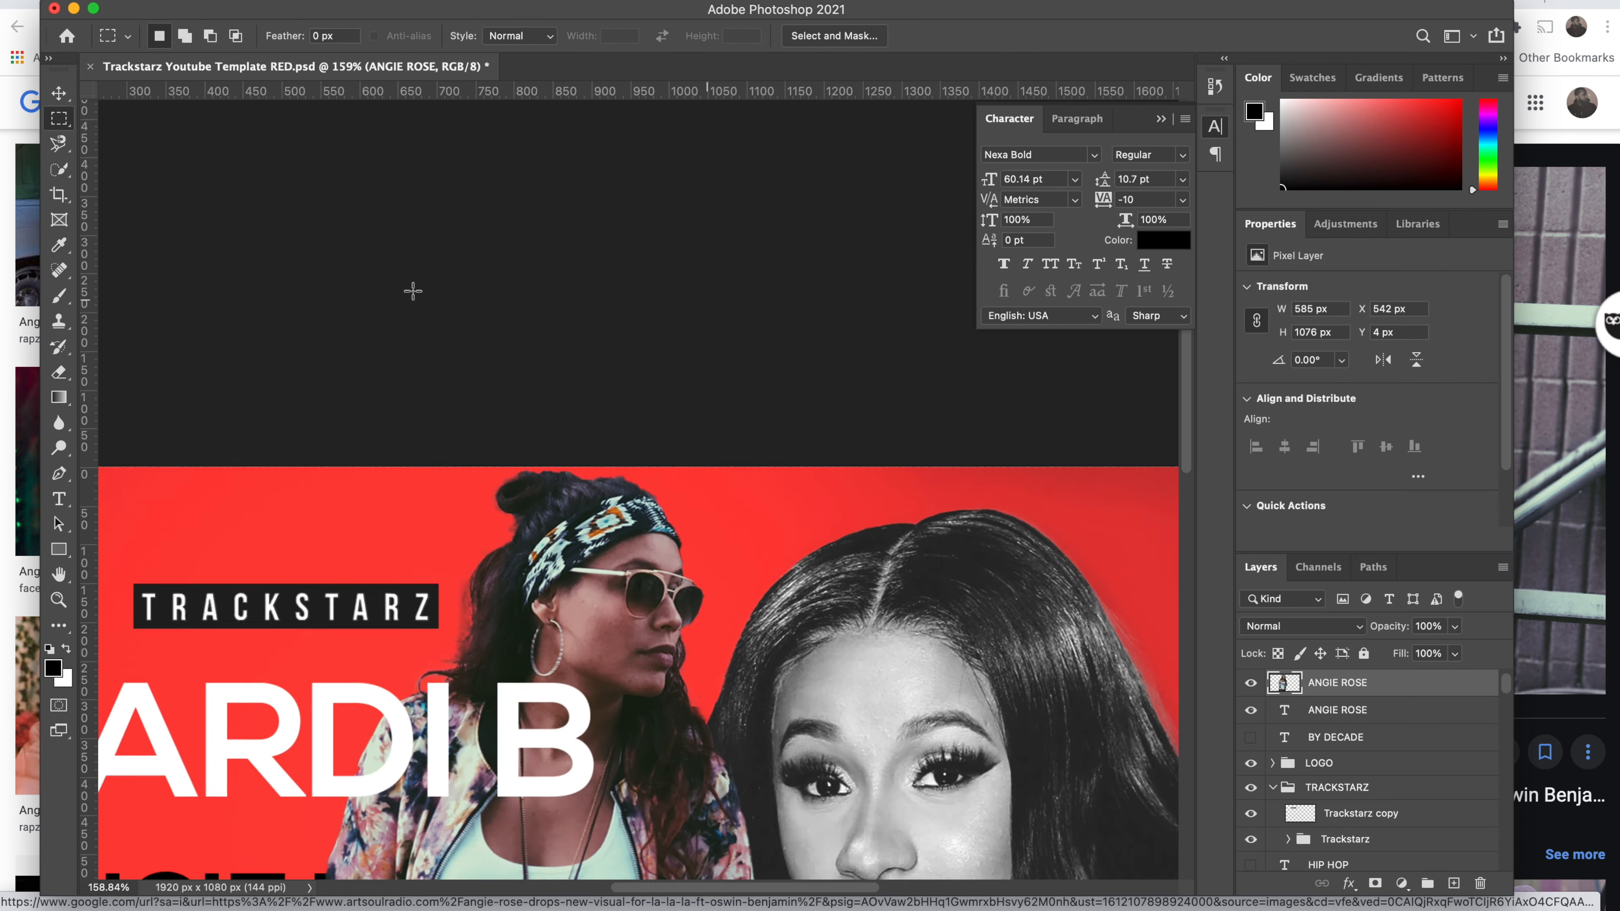
{"action": "scroll", "coordinate": [395, 437], "scroll_direction": "up", "scroll_amount": 5}
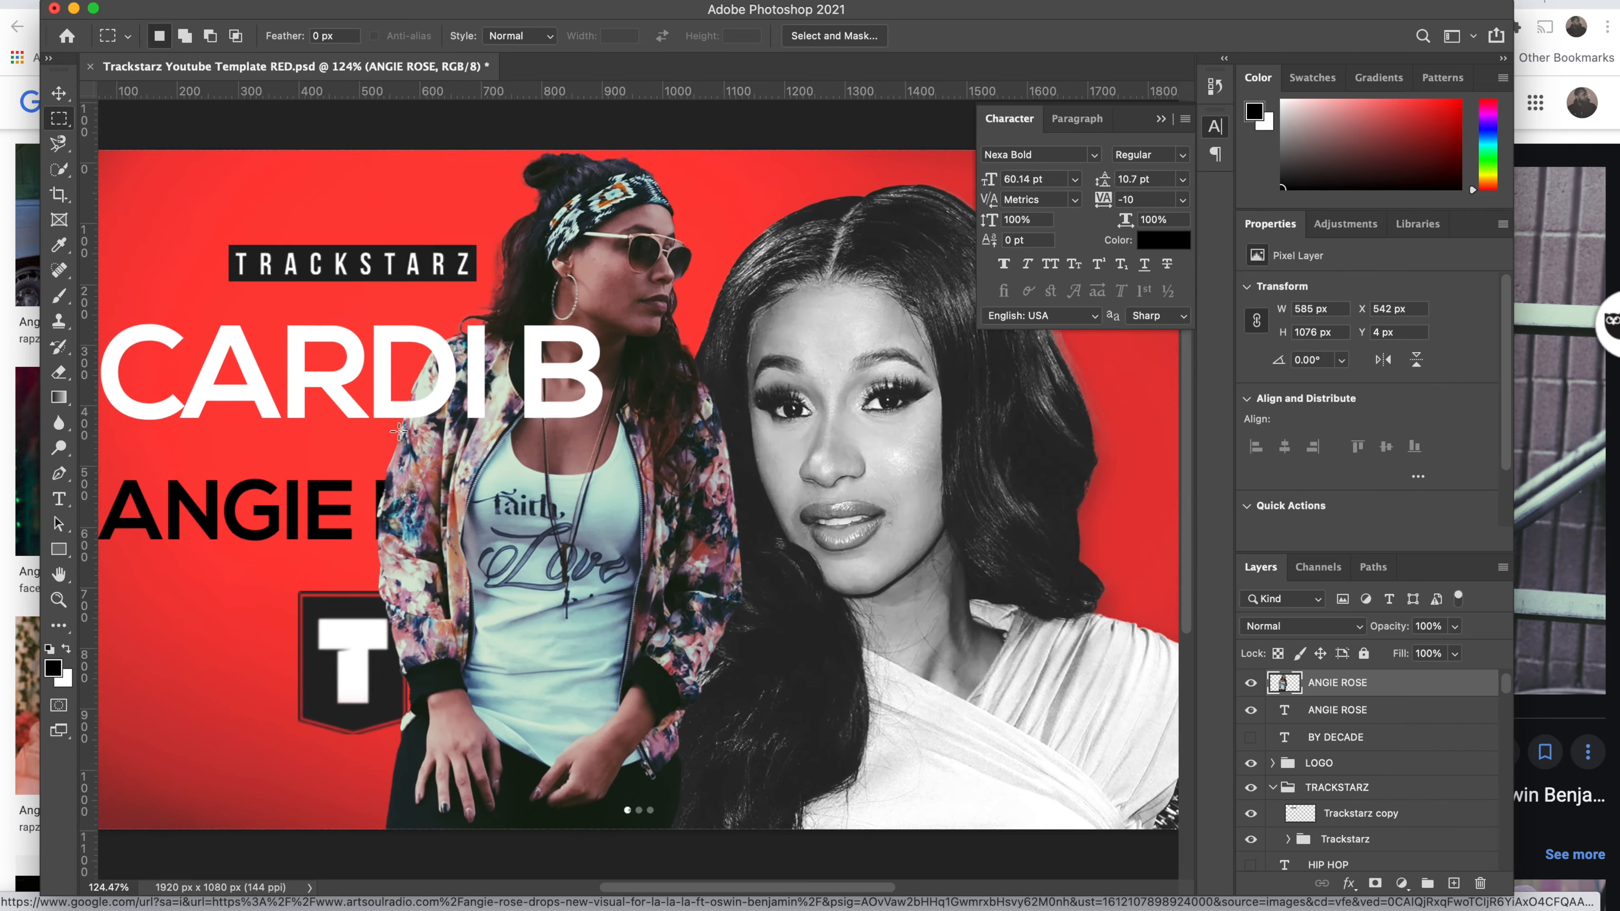
{"action": "scroll", "coordinate": [382, 491], "scroll_direction": "down", "scroll_amount": 4}
{"action": "scroll", "coordinate": [383, 492], "scroll_direction": "up", "scroll_amount": 5}
{"action": "scroll", "coordinate": [382, 490], "scroll_direction": "down", "scroll_amount": 6}
{"action": "scroll", "coordinate": [383, 490], "scroll_direction": "up", "scroll_amount": 4}
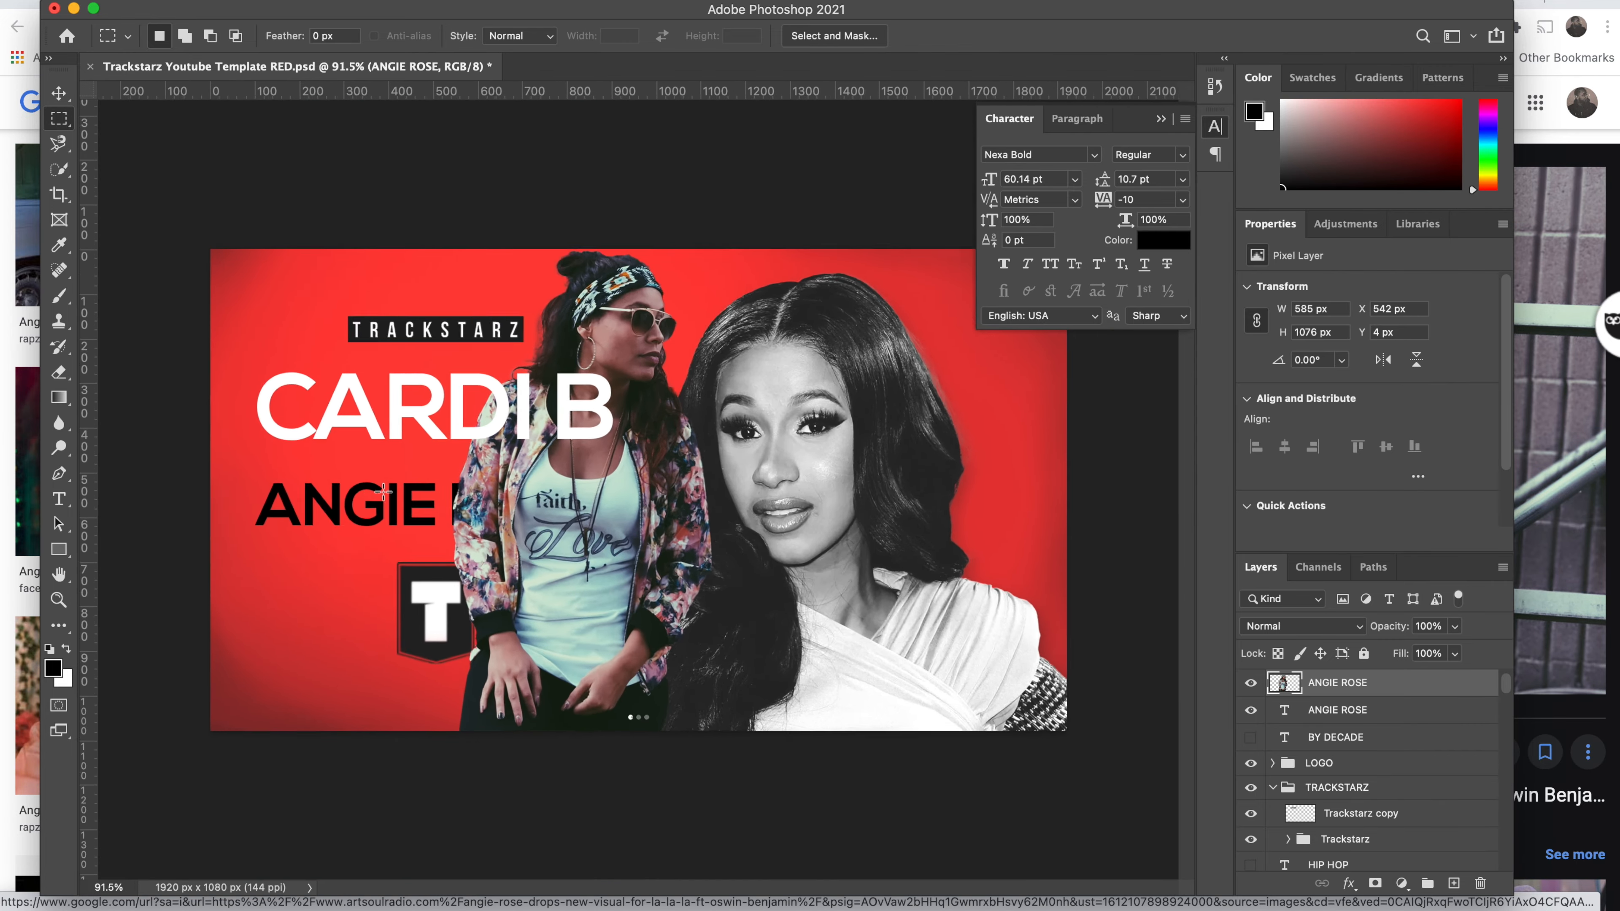
{"action": "scroll", "coordinate": [382, 490], "scroll_direction": "down", "scroll_amount": 3}
{"action": "scroll", "coordinate": [382, 490], "scroll_direction": "down", "scroll_amount": 3}
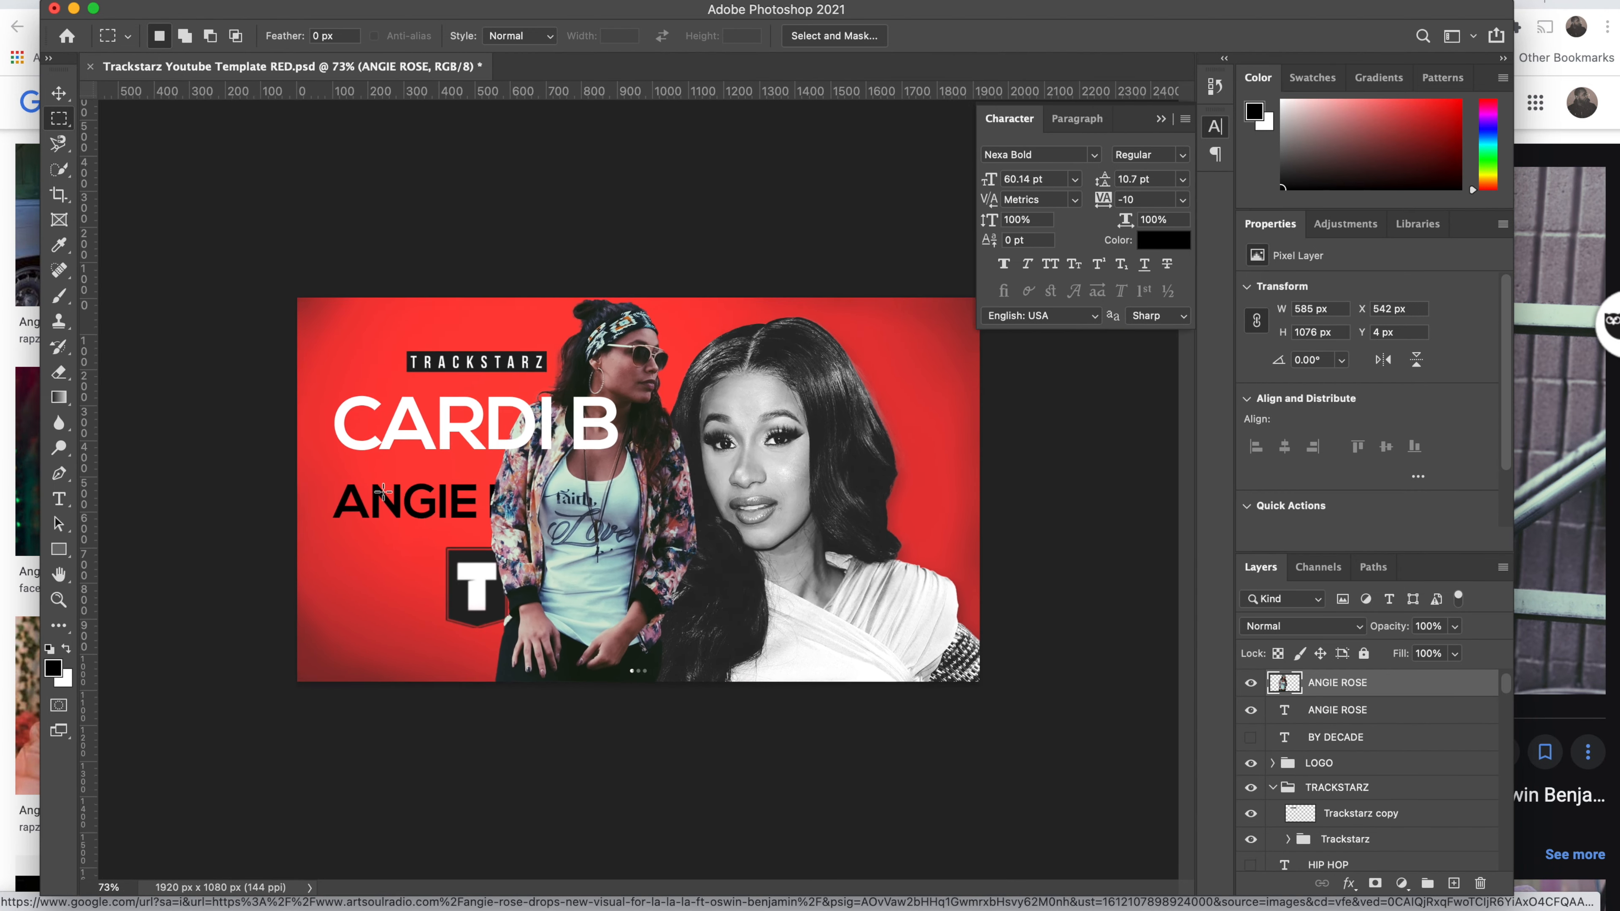
Step: Flip the black-and-white Cardi B portrait layer horizontally
{"action": "left_click", "coordinate": [59, 94]}
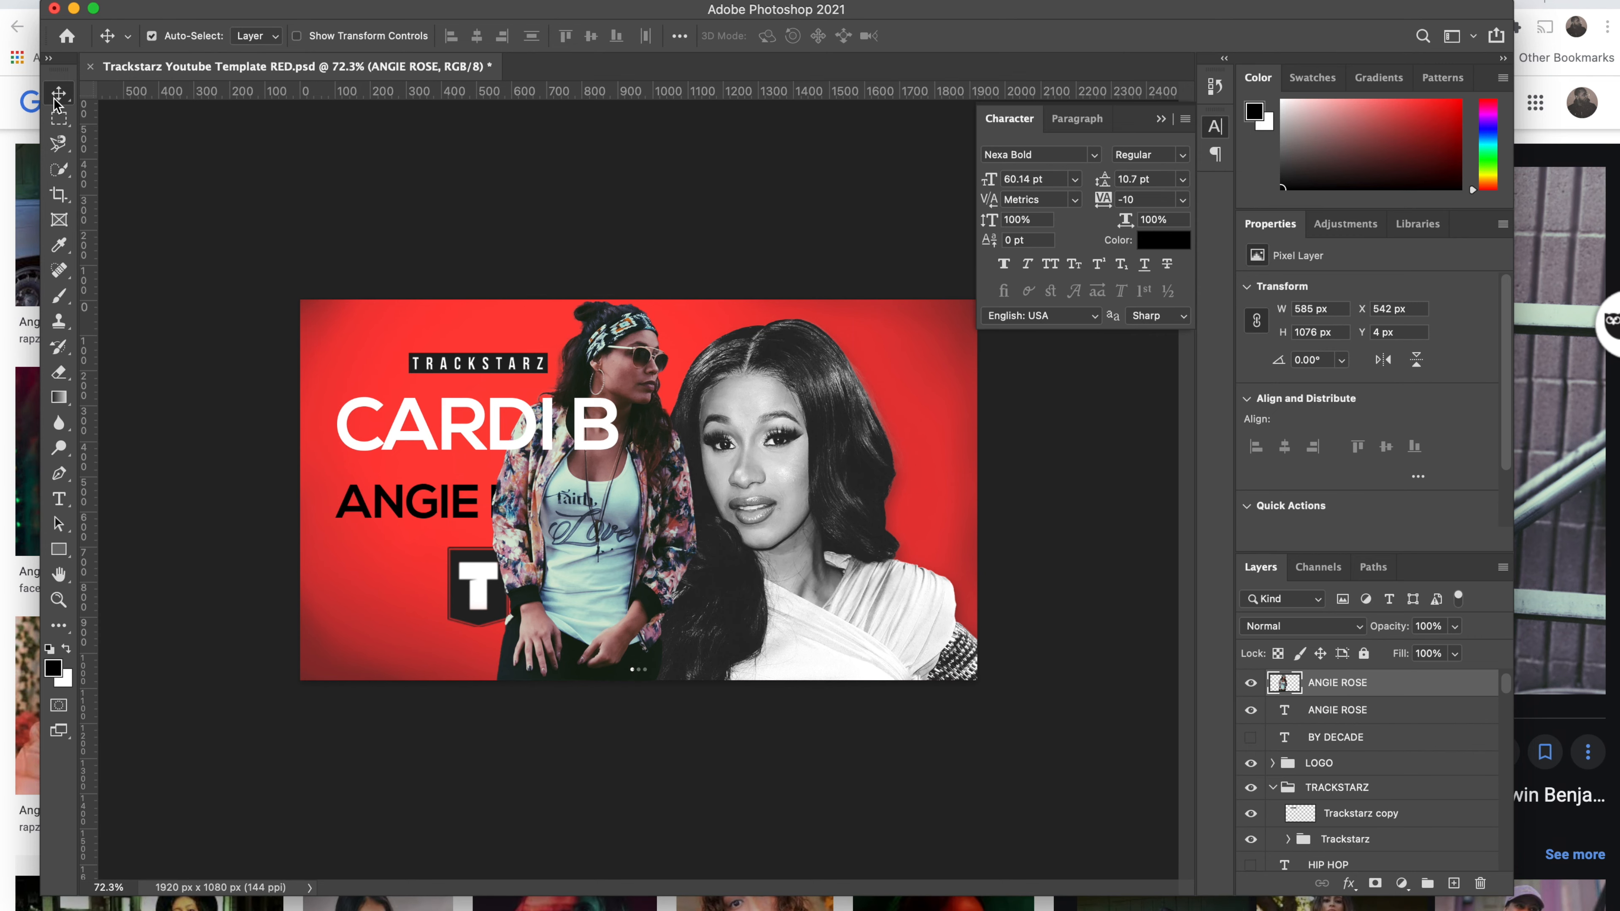
{"action": "left_click", "coordinate": [759, 491]}
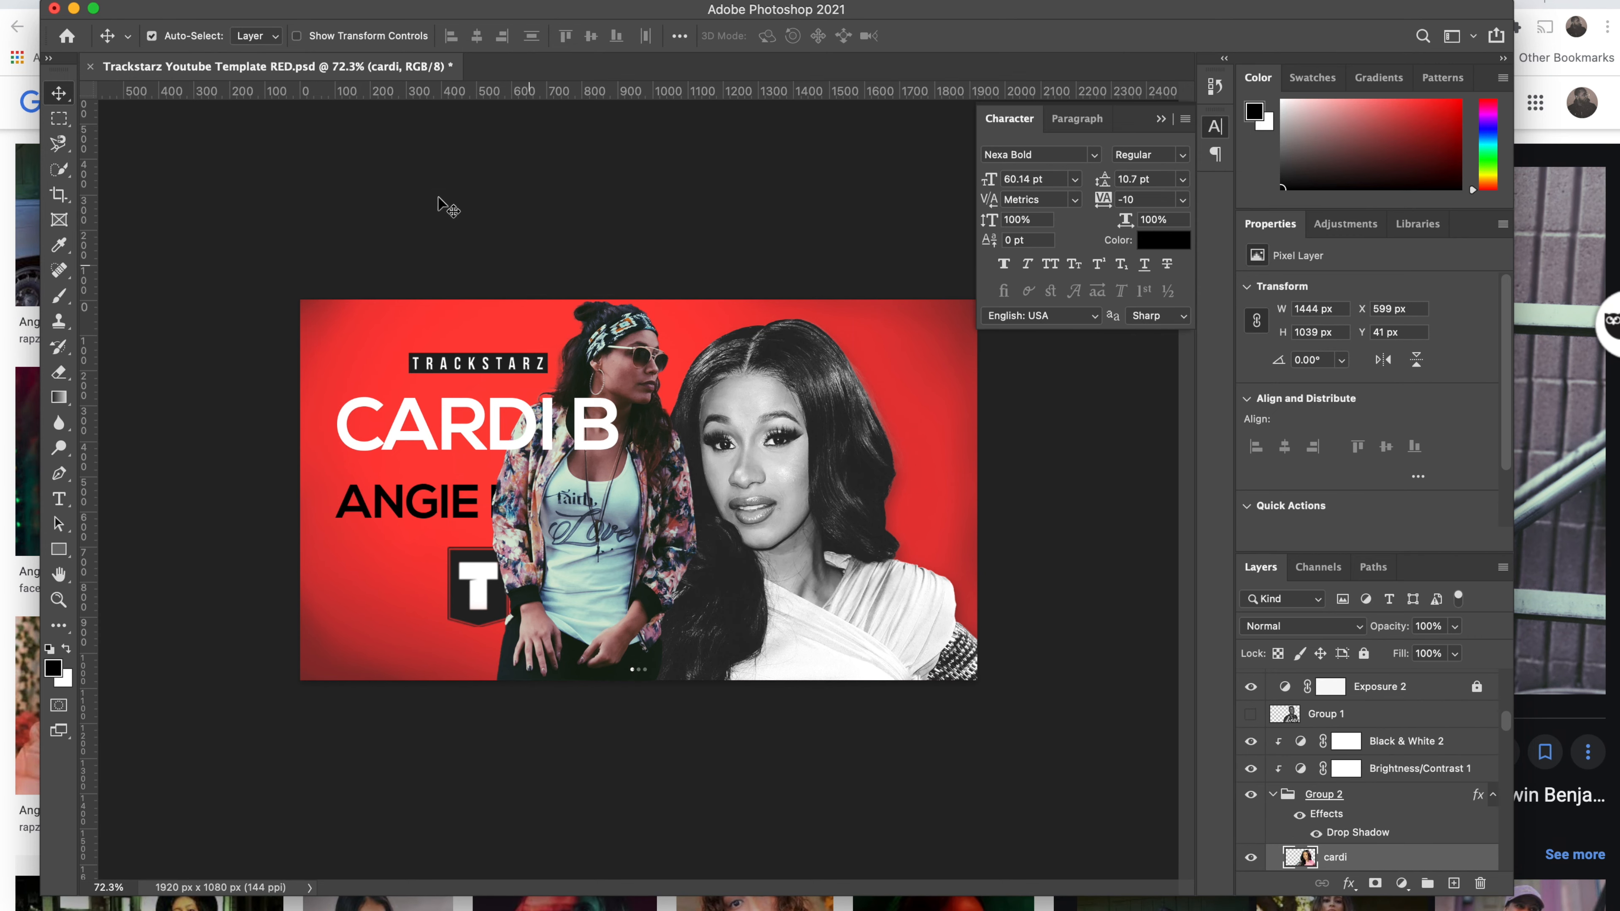
{"action": "left_click", "coordinate": [181, 0]}
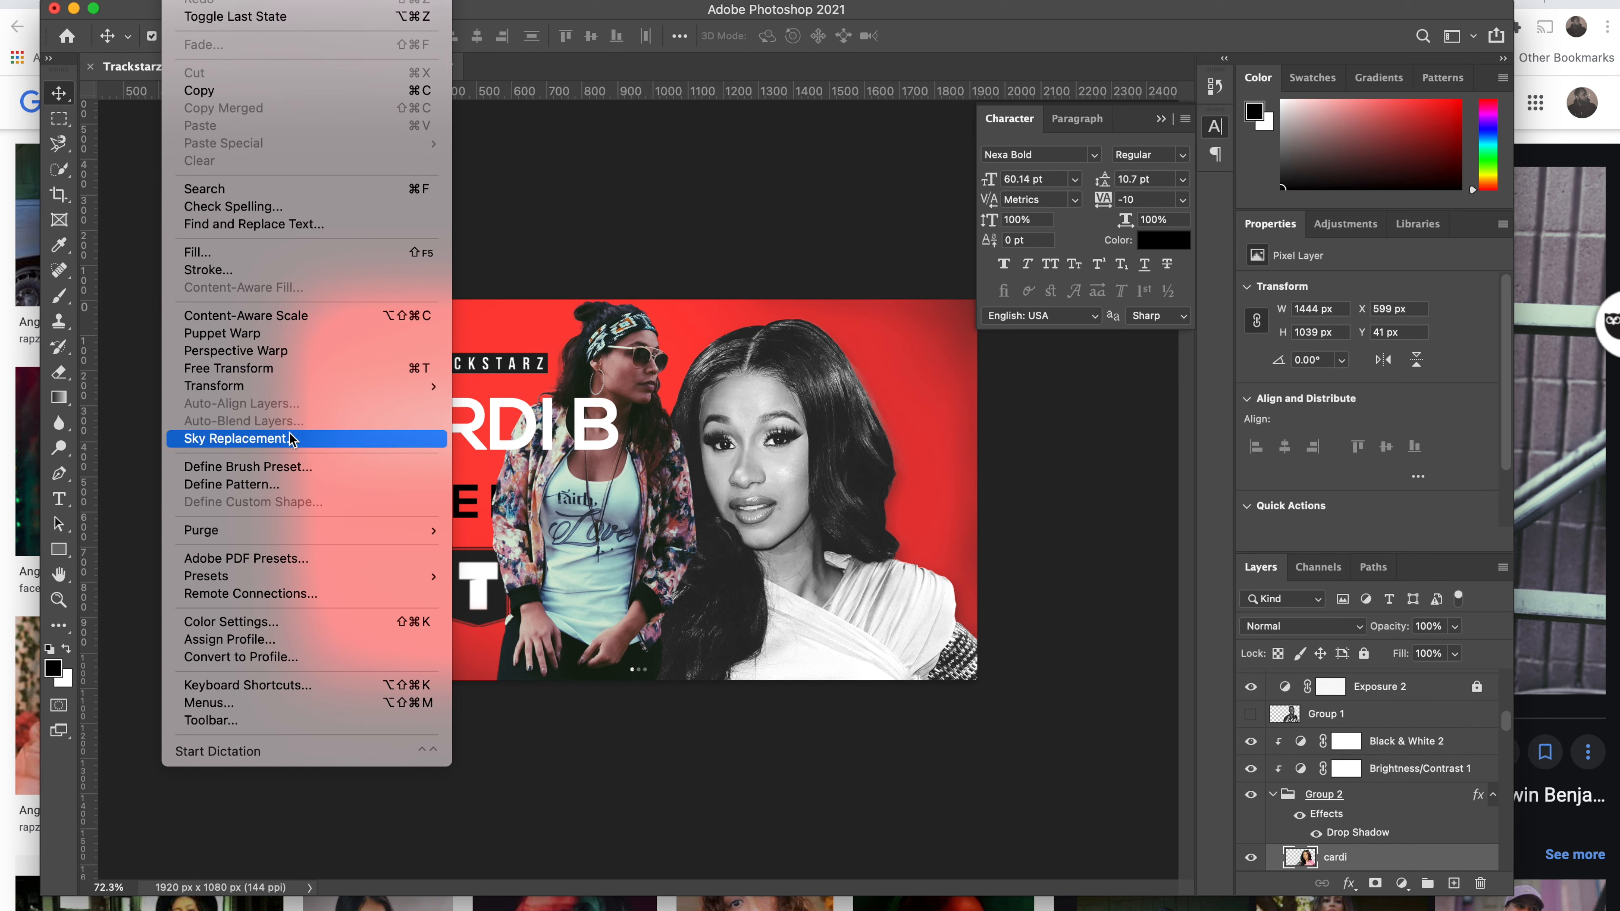
{"action": "mouse_move", "coordinate": [295, 386]}
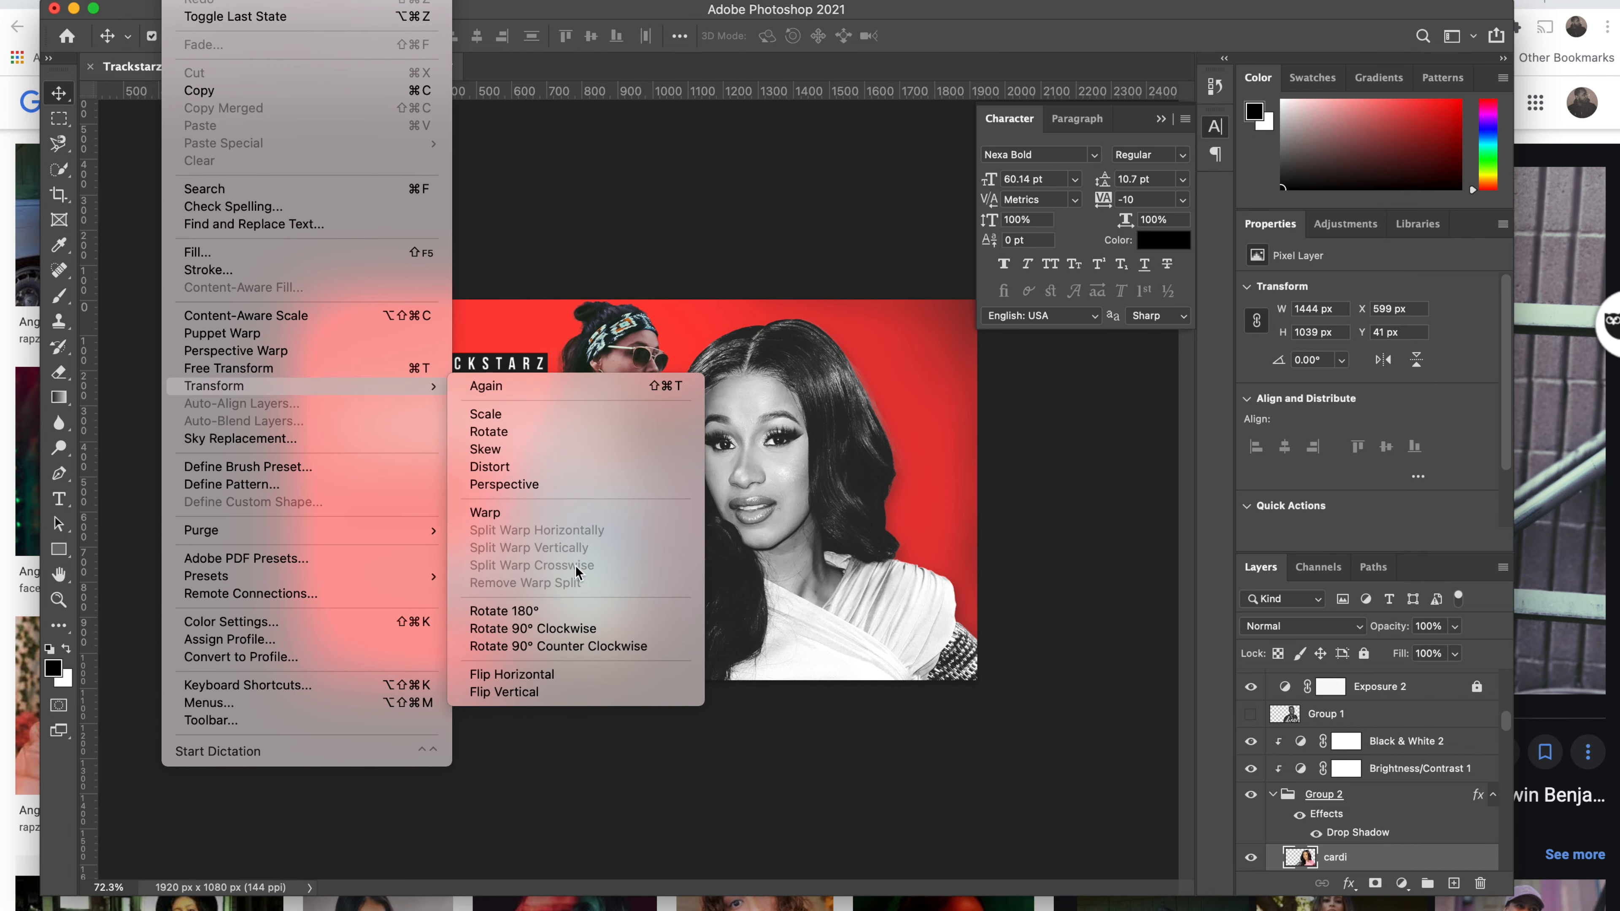
{"action": "left_click", "coordinate": [559, 675]}
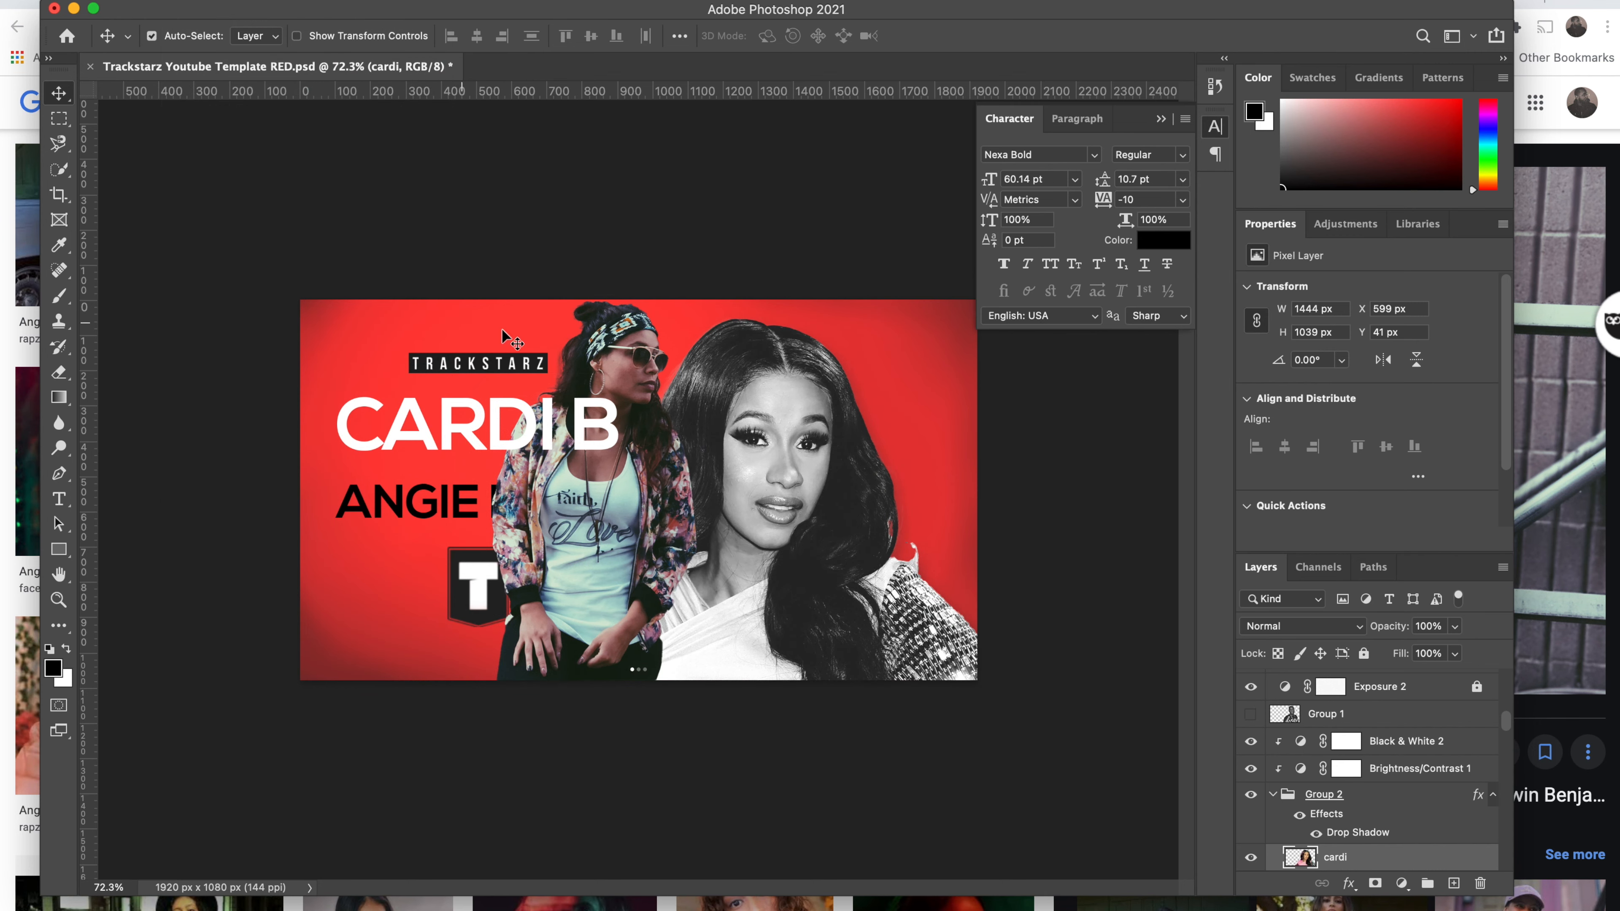
Step: Move the Cardi B portrait to the thumbnail's left side behind the headline
{"action": "key", "text": "shift+Left"}
{"action": "key", "text": "shift+Left"}
{"action": "key", "text": "shift+Left"}
{"action": "key", "text": "shift+Left"}
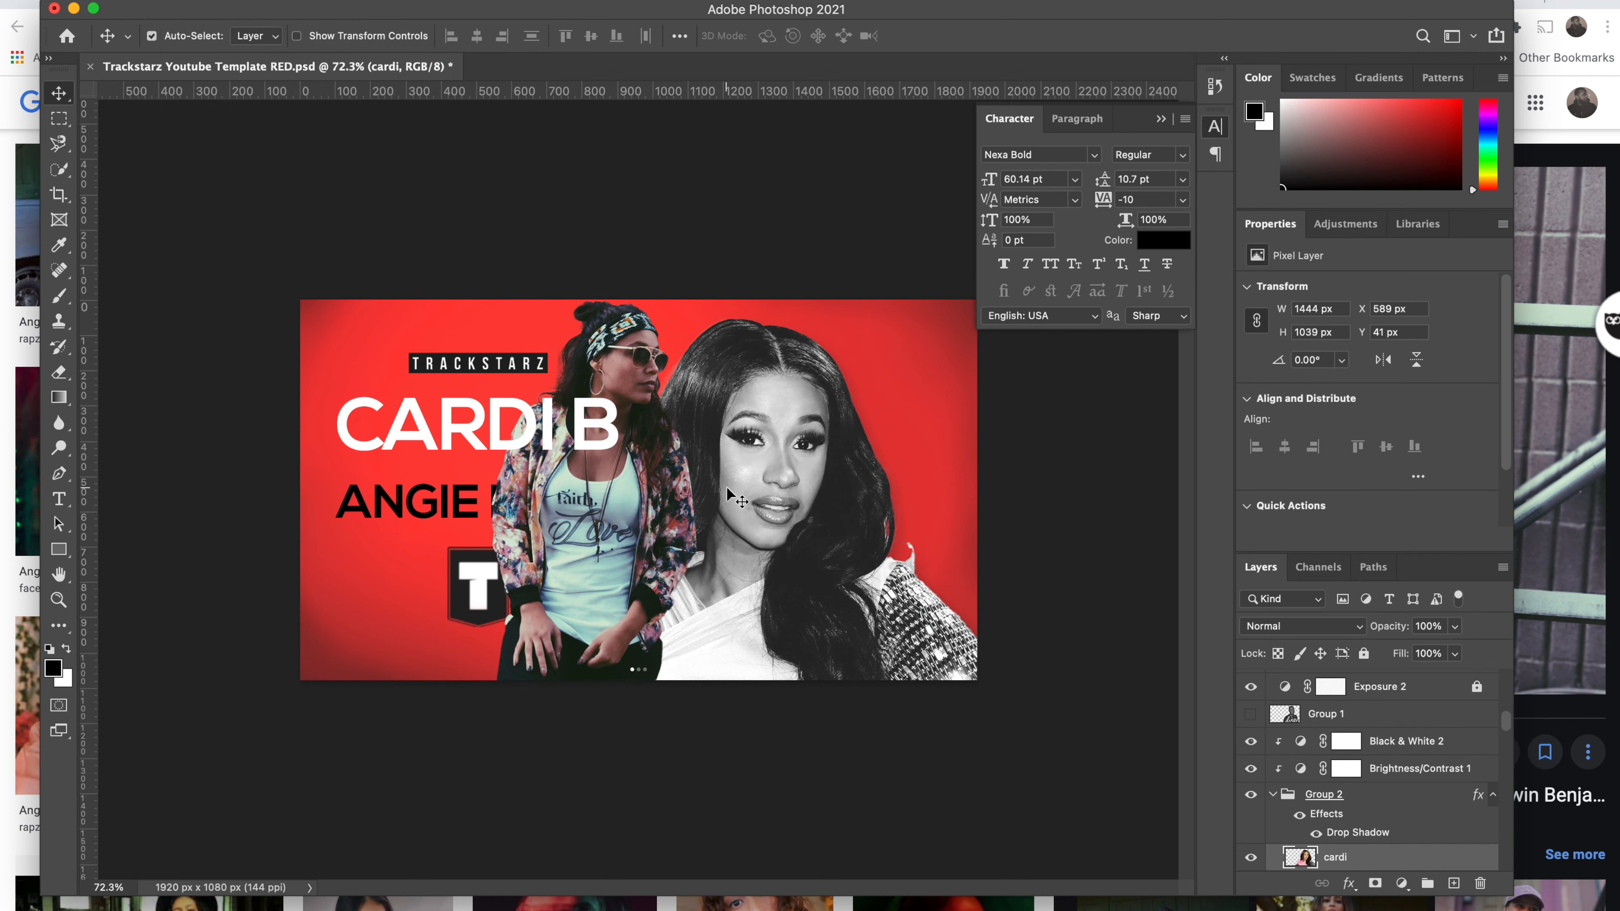
{"action": "key", "text": "shift+Left"}
{"action": "key", "text": "shift+Left"}
{"action": "key", "text": "shift+Left"}
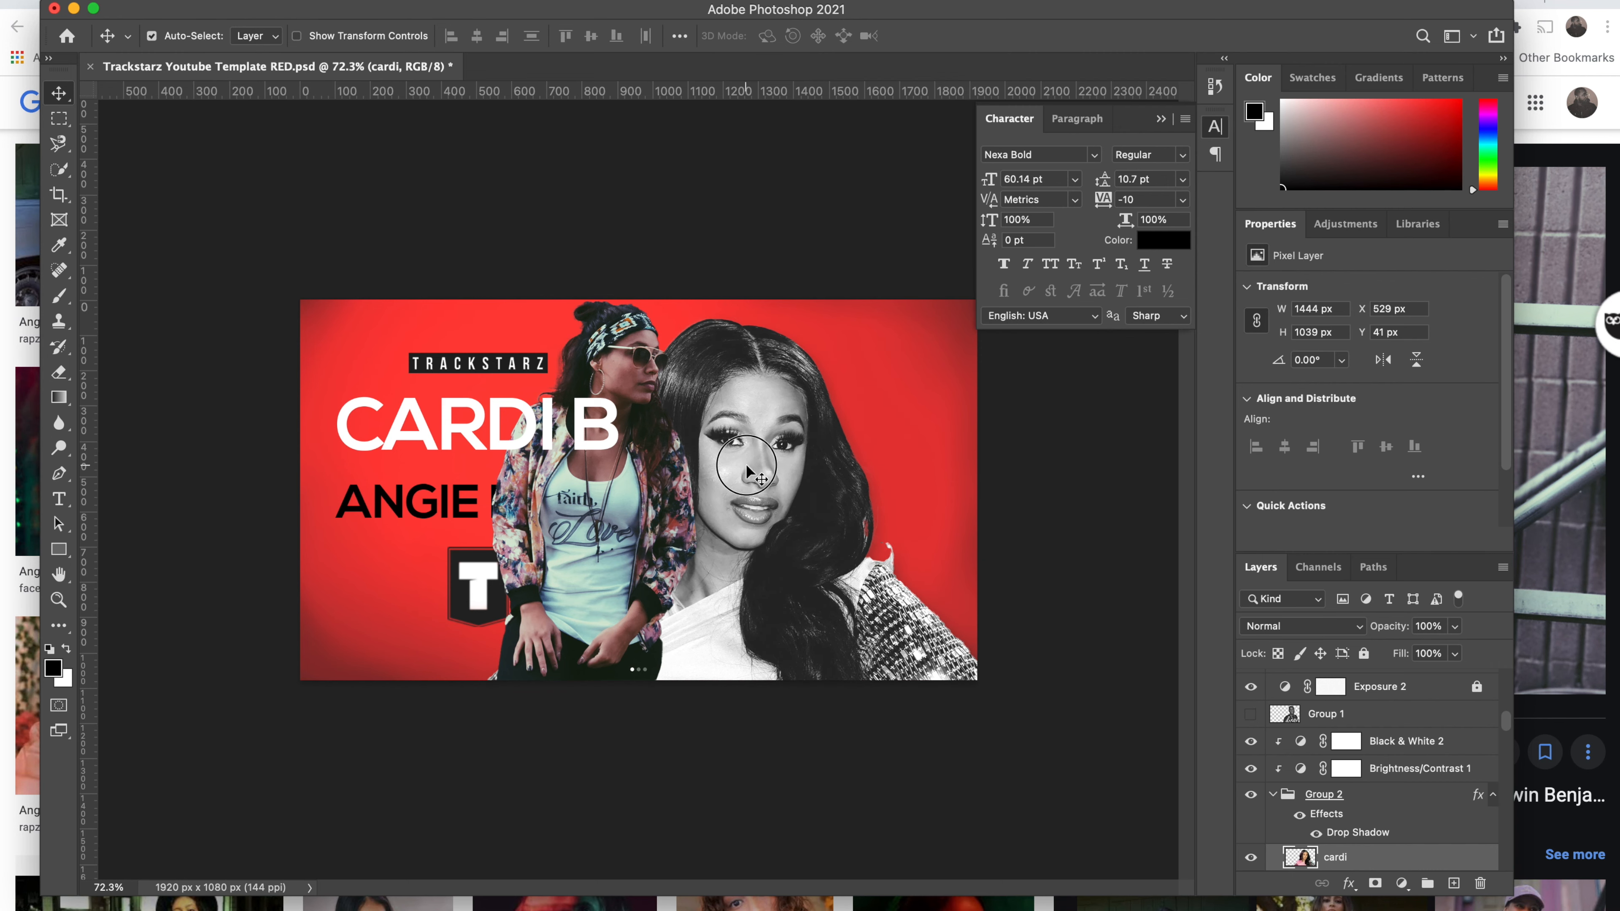
{"action": "left_click_drag", "start_coordinate": [745, 463], "coordinate": [455, 471]}
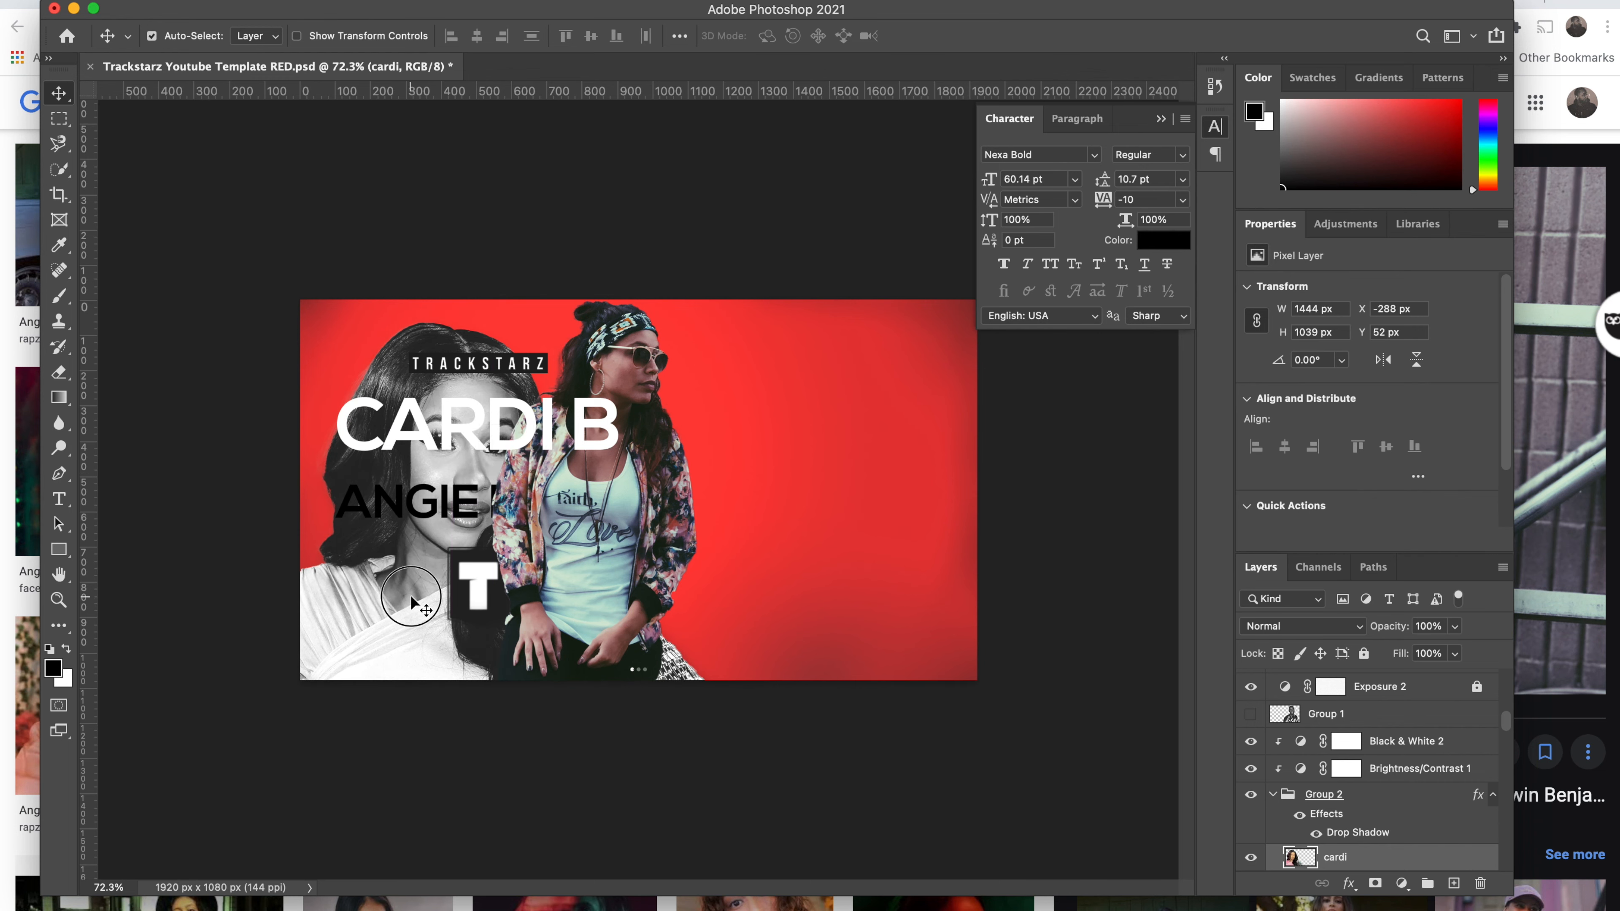
{"action": "left_click", "coordinate": [646, 485]}
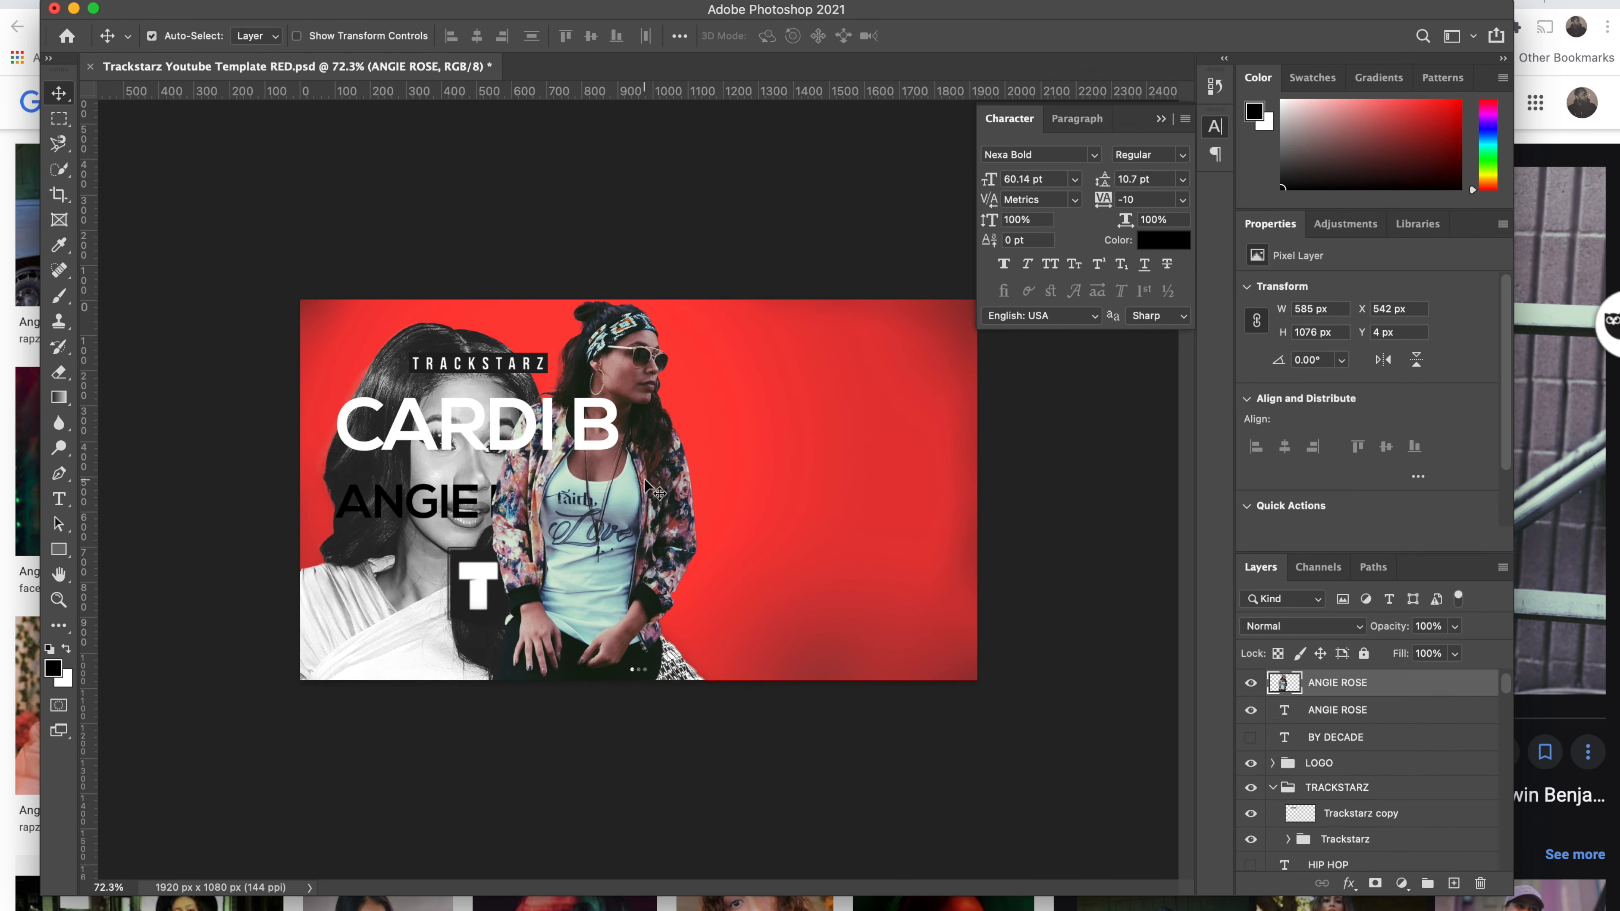
{"action": "left_click", "coordinate": [184, 1]}
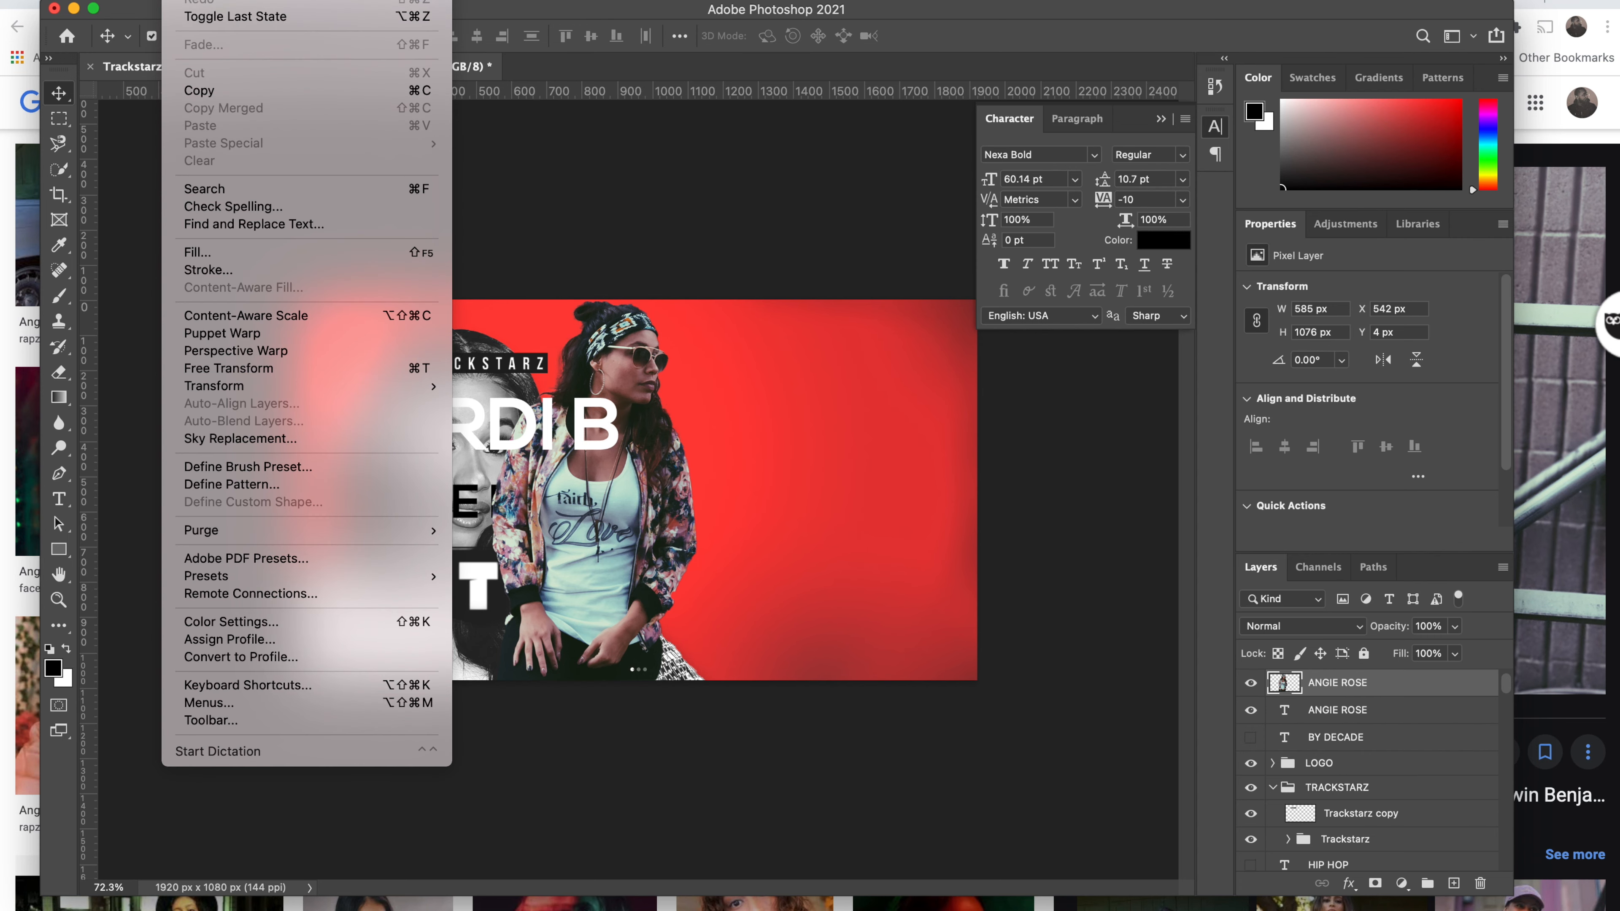
{"action": "mouse_move", "coordinate": [306, 385]}
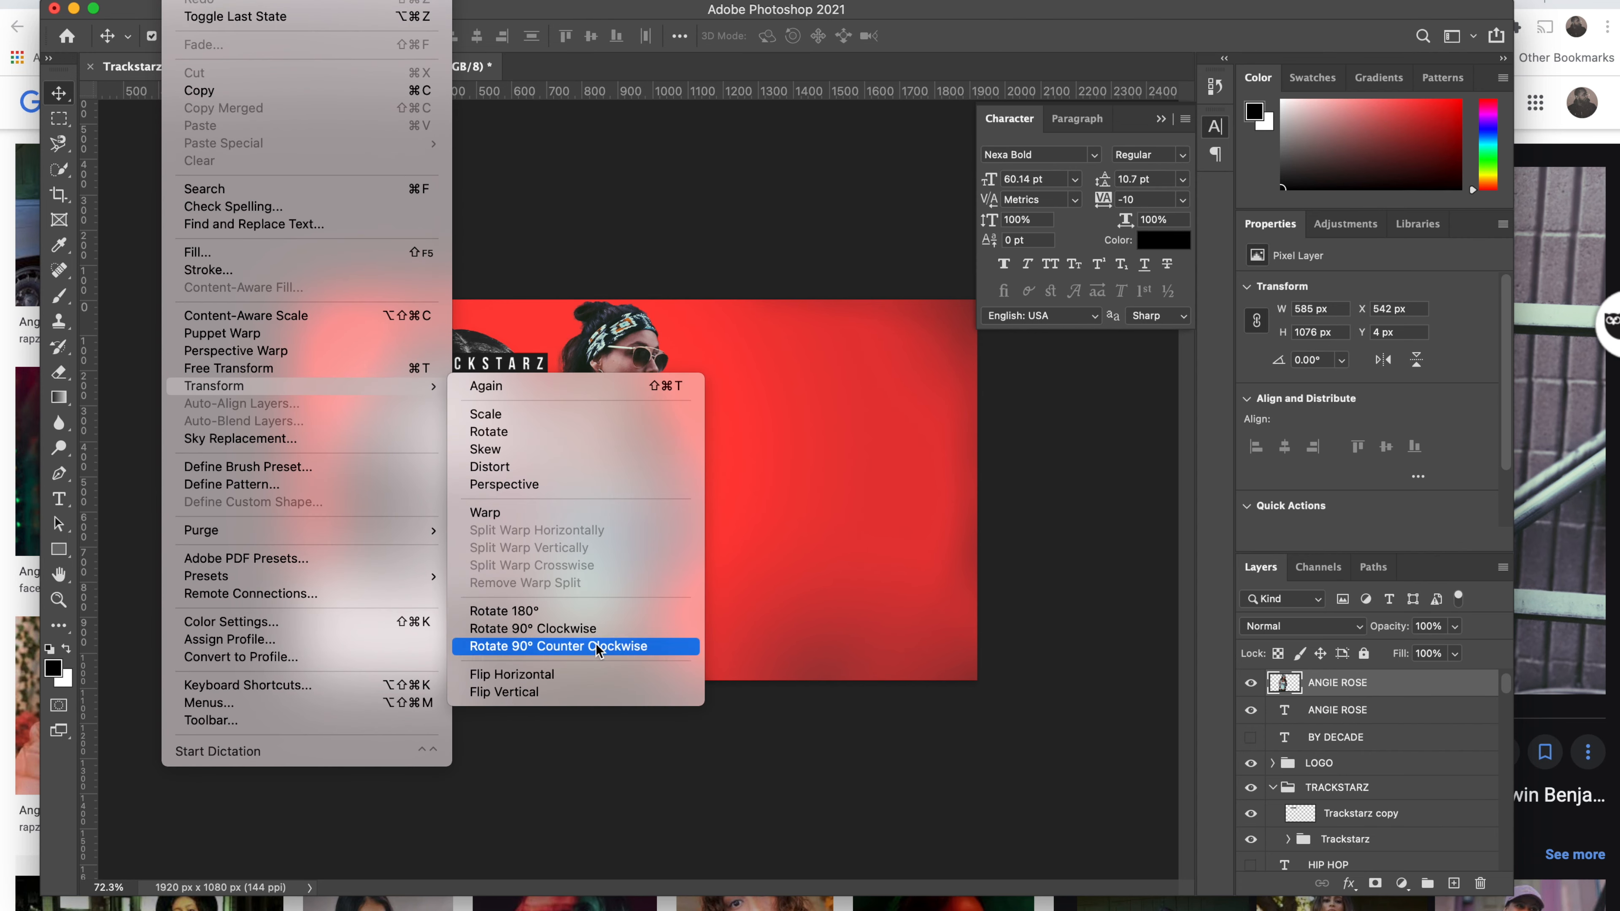
{"action": "left_click", "coordinate": [590, 674]}
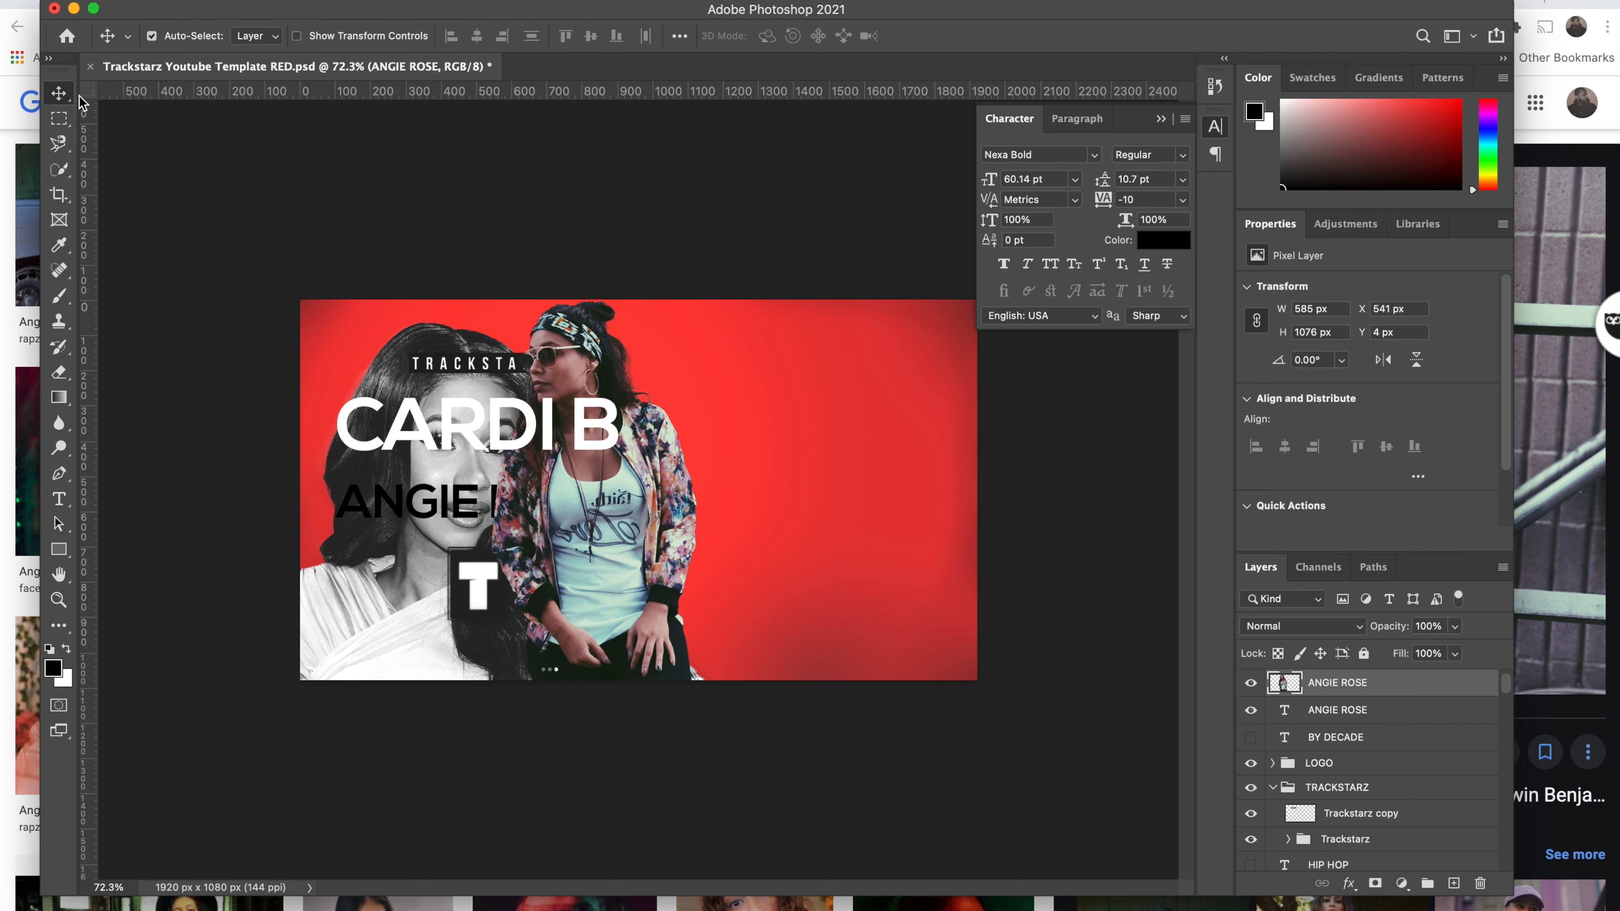
{"action": "left_click_drag", "start_coordinate": [629, 544], "coordinate": [845, 556]}
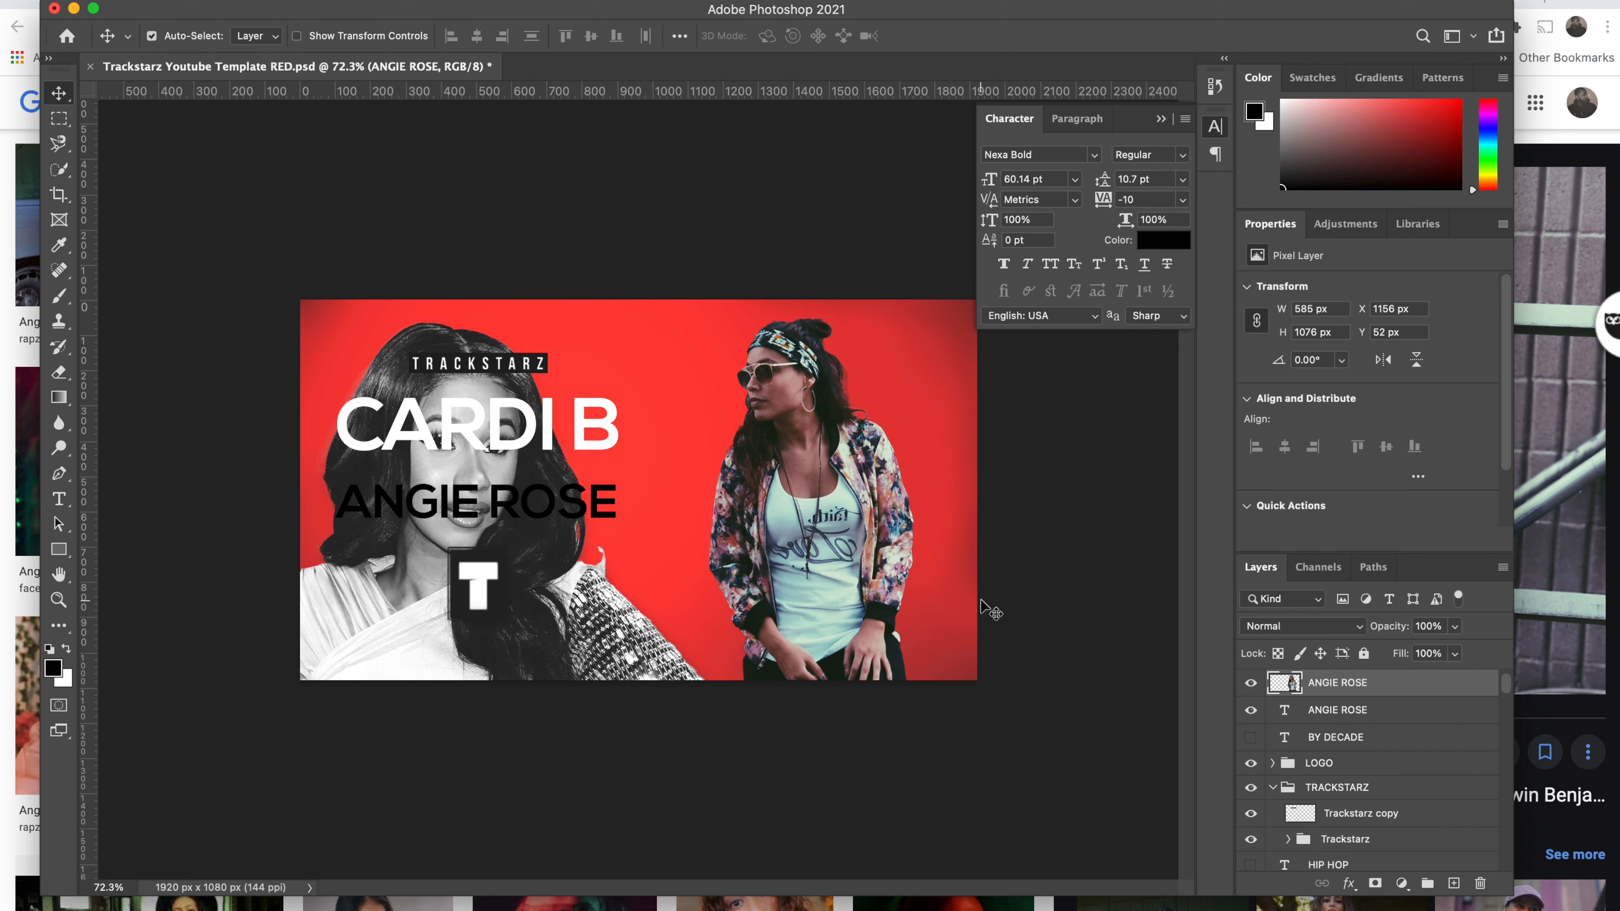
{"action": "key", "text": "super+t"}
{"action": "left_click_drag", "start_coordinate": [916, 698], "coordinate": [1000, 853]}
{"action": "left_click_drag", "start_coordinate": [801, 440], "coordinate": [840, 585]}
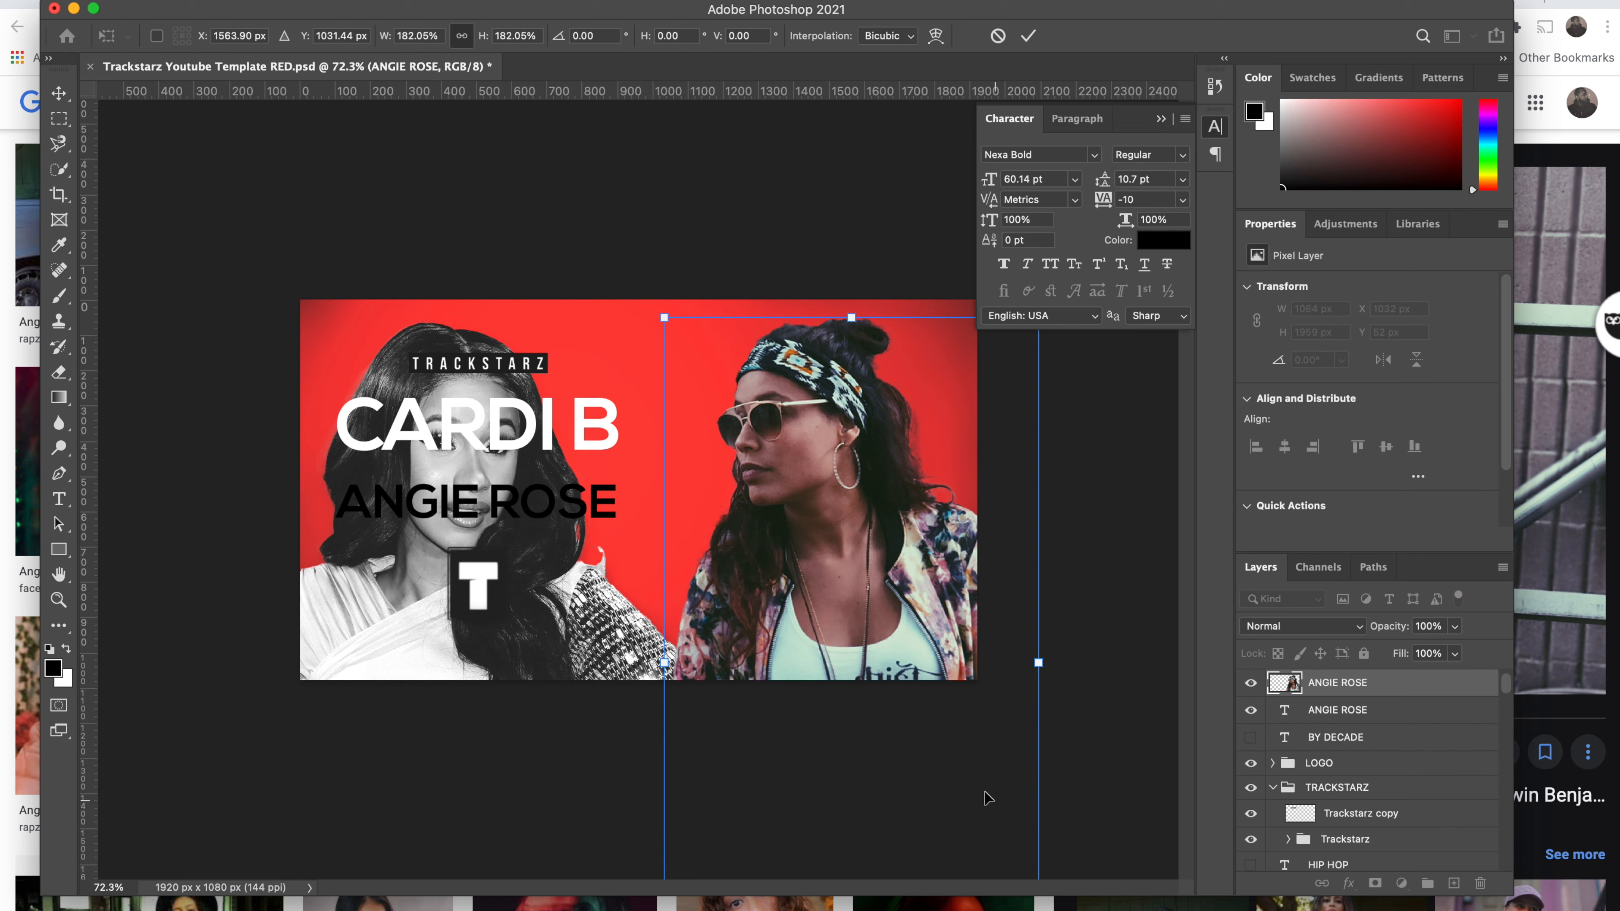
{"action": "left_click_drag", "start_coordinate": [664, 317], "coordinate": [717, 368]}
{"action": "left_click_drag", "start_coordinate": [803, 561], "coordinate": [809, 511]}
{"action": "key", "text": "Return"}
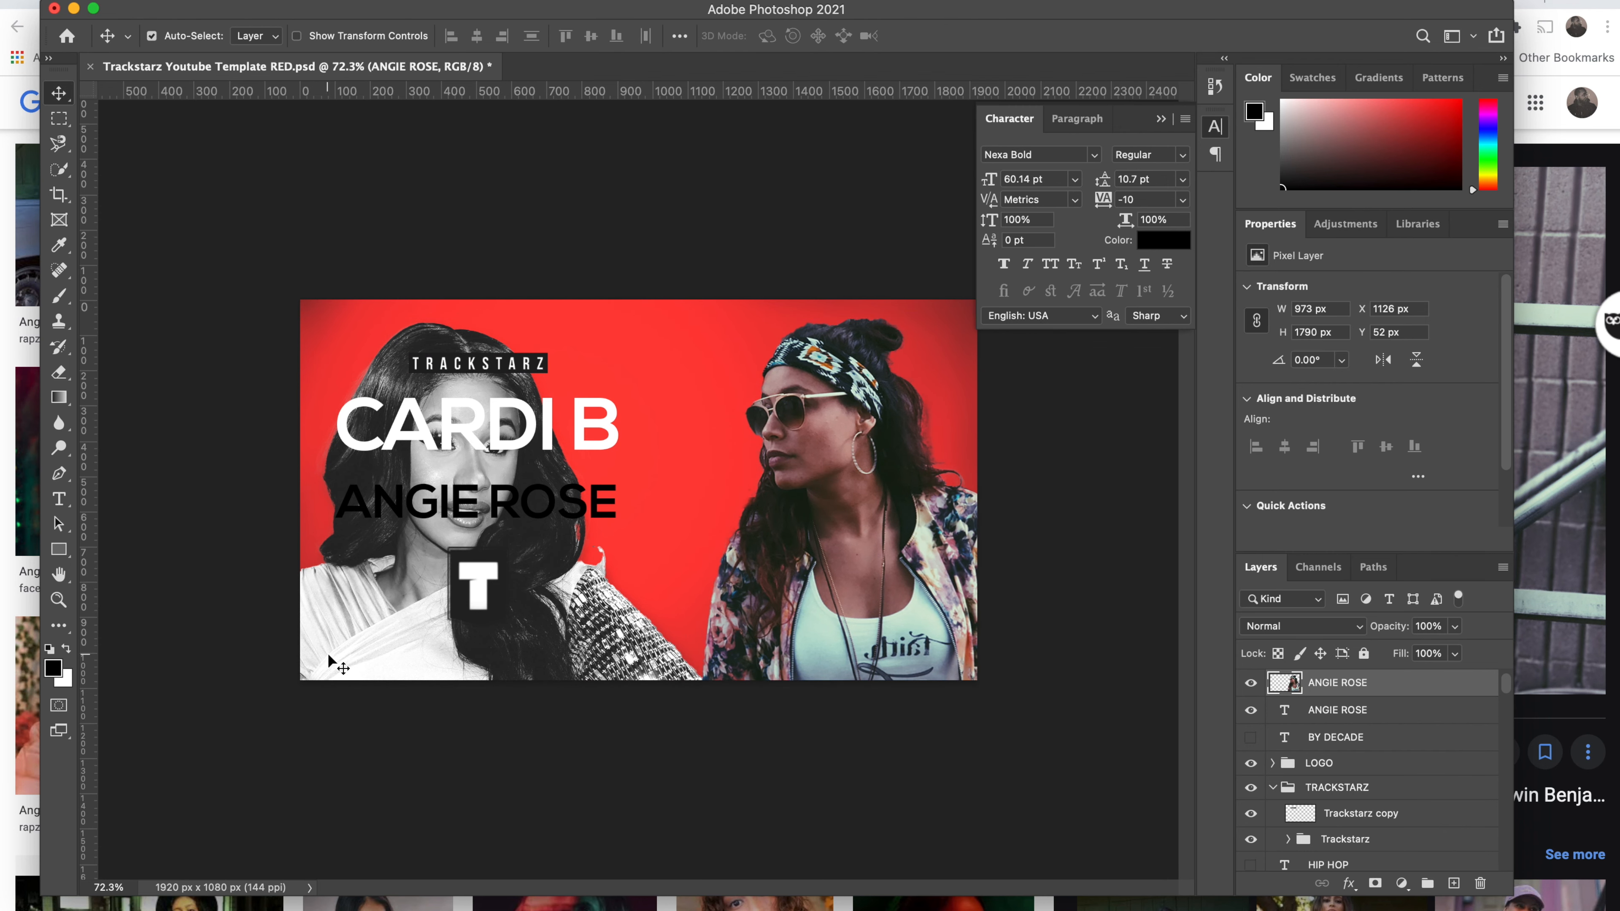
{"action": "left_click_drag", "start_coordinate": [1333, 681], "coordinate": [1343, 851]}
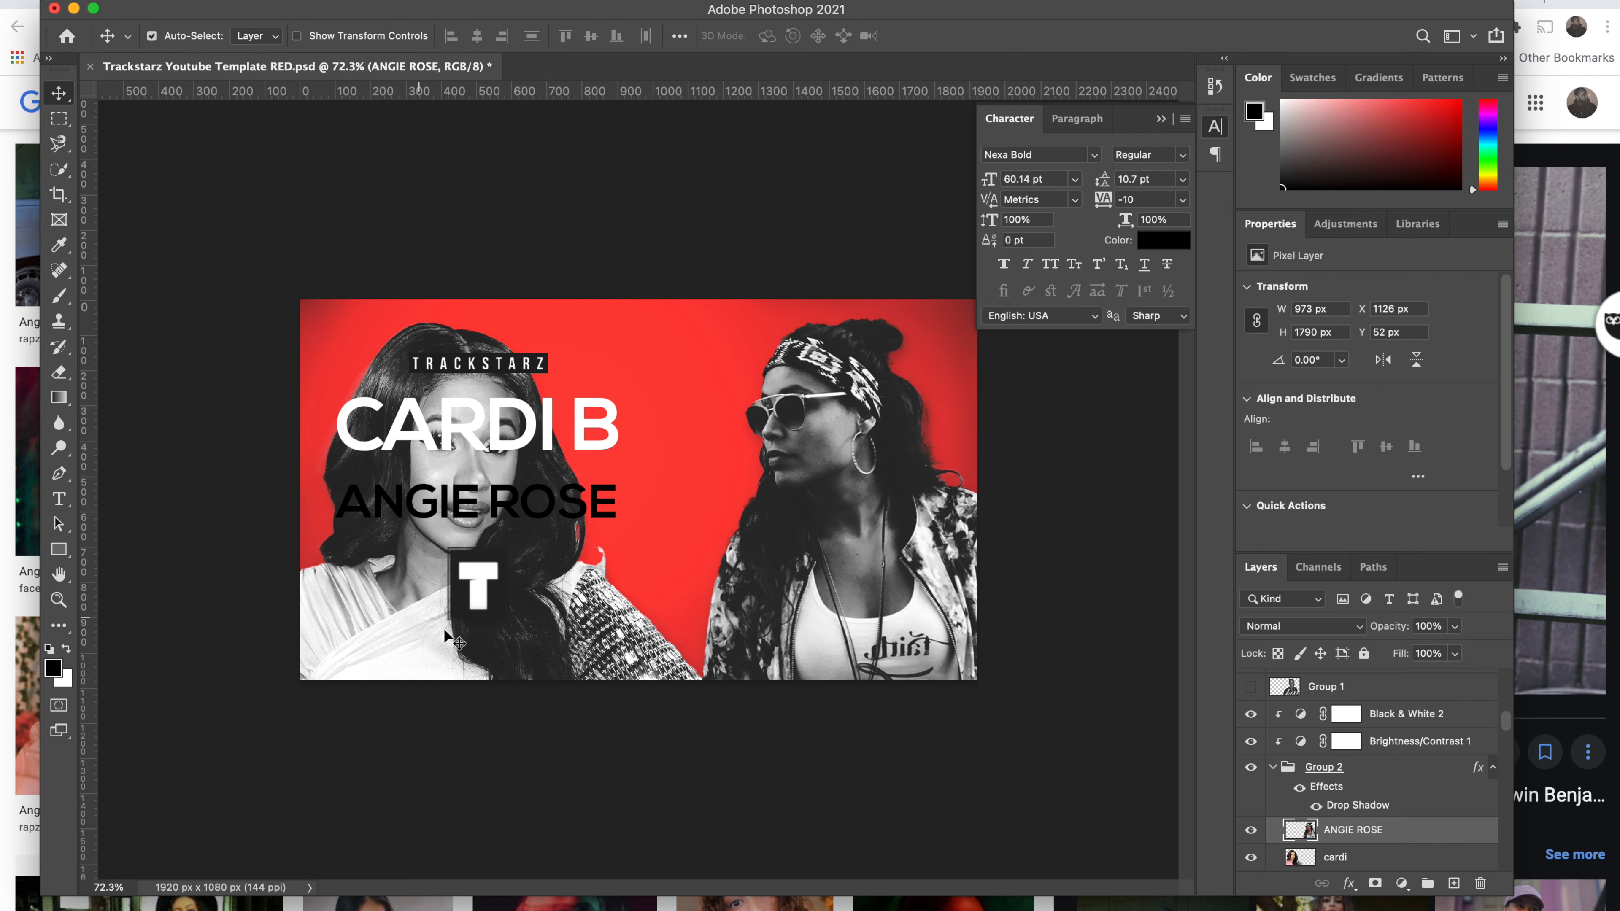
{"action": "left_click_drag", "start_coordinate": [367, 643], "coordinate": [332, 642]}
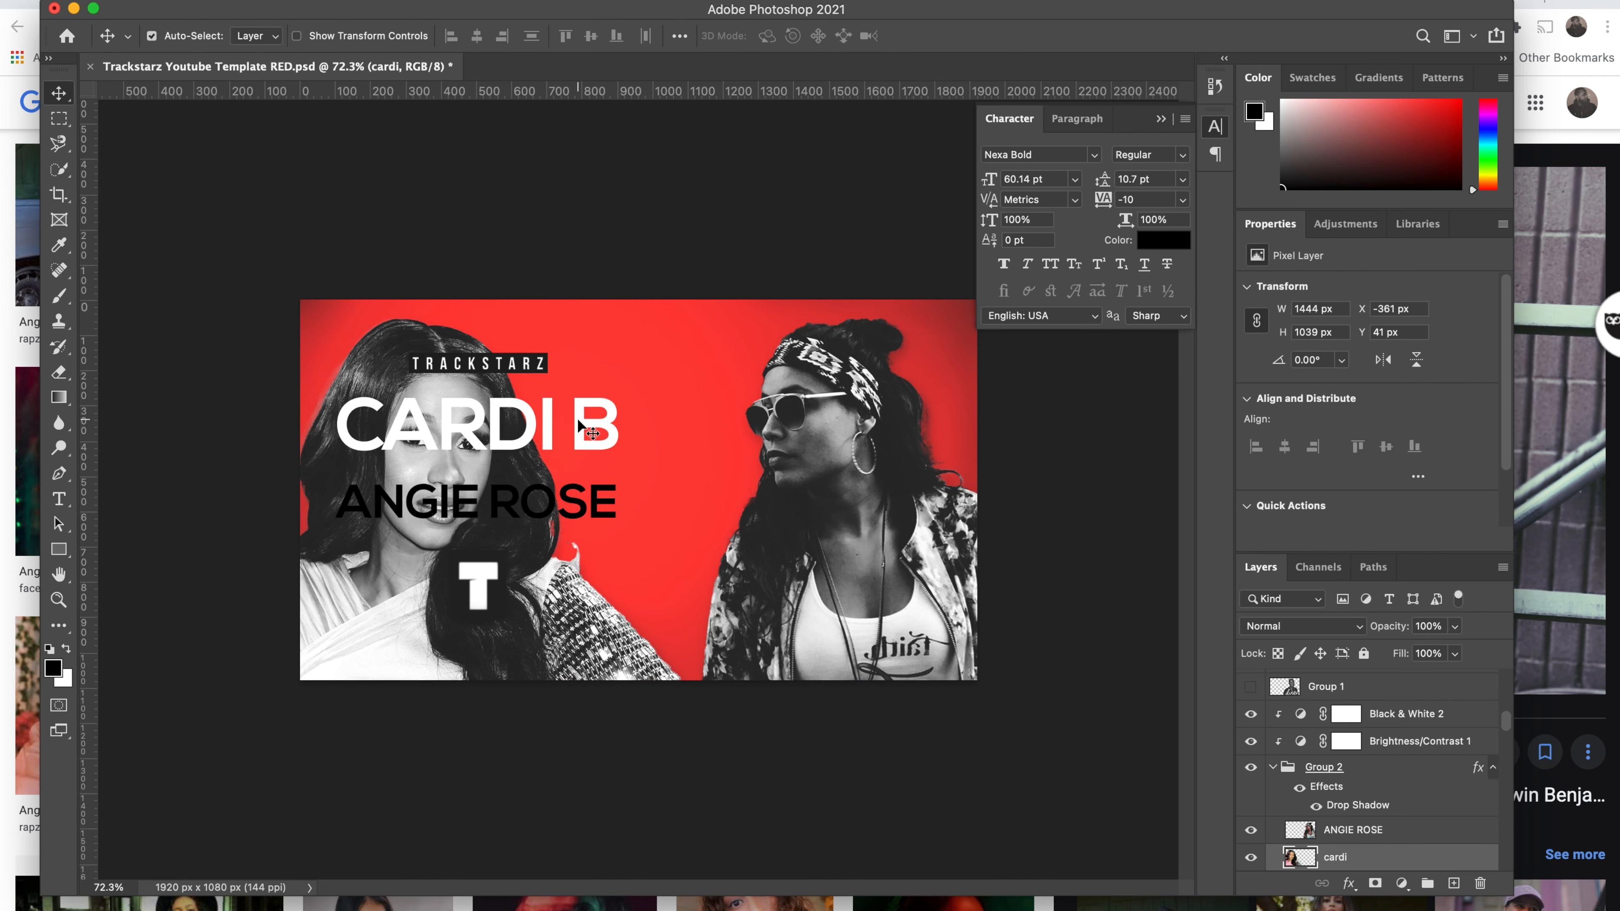